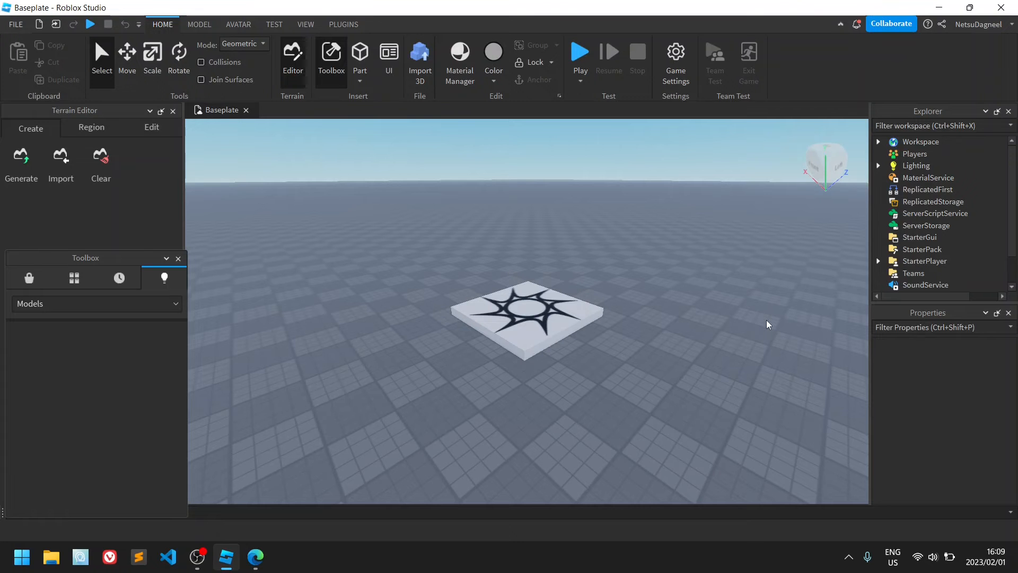
- Switch to the browser and download the green tiles photo from Pixabay as a 1920×1277 JPG
{"action": "key", "text": "alt+Tab"}
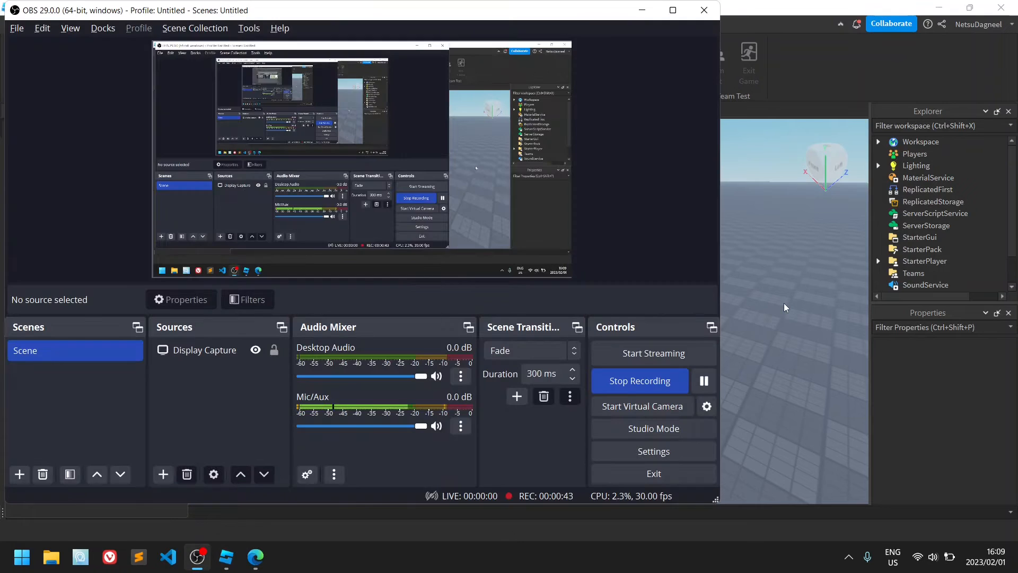
{"action": "key", "text": "alt+Tab"}
{"action": "key", "text": "alt+Tab"}
{"action": "key", "text": "Tab"}
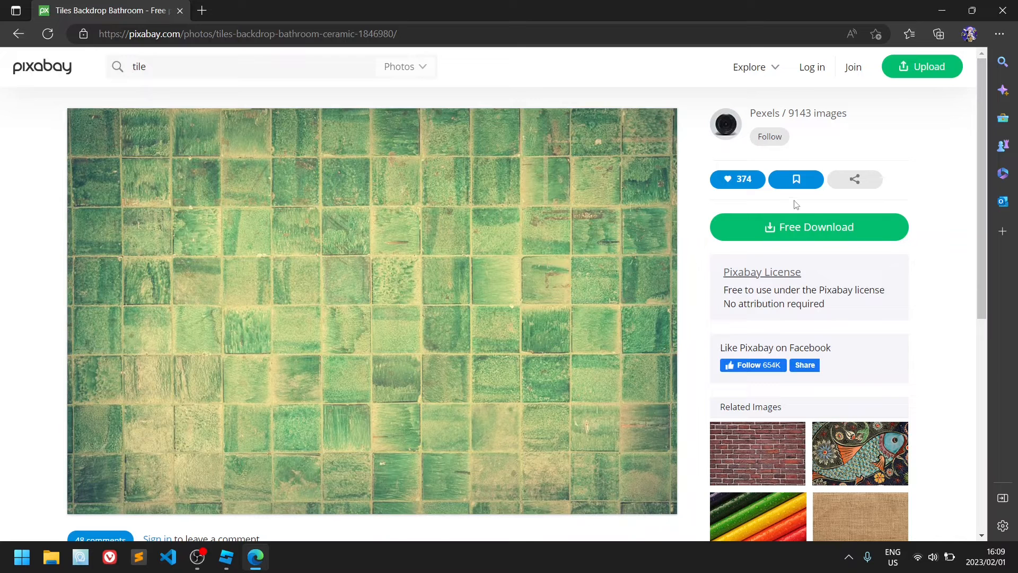
{"action": "left_click", "coordinate": [789, 228]}
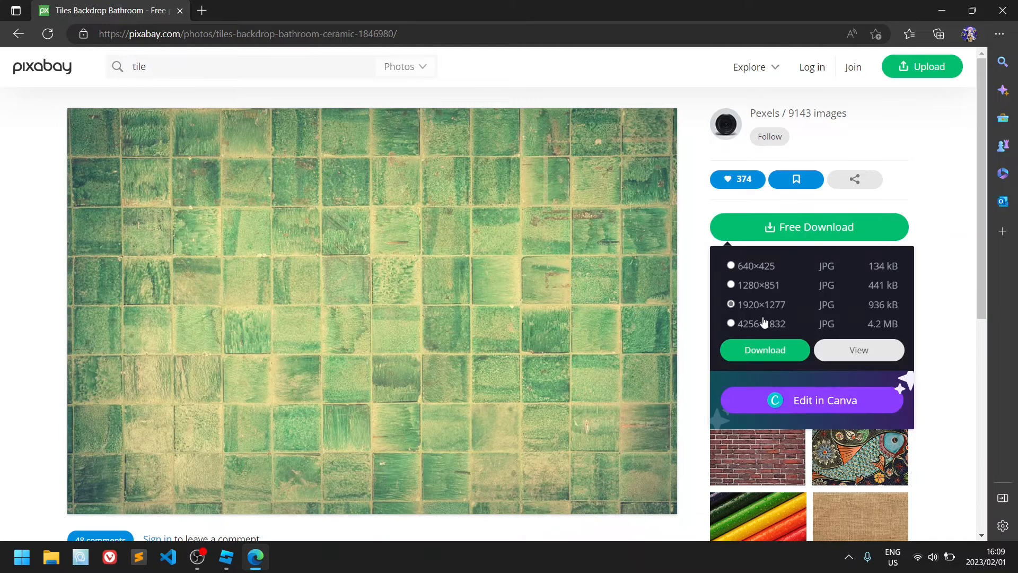
{"action": "left_click", "coordinate": [763, 352]}
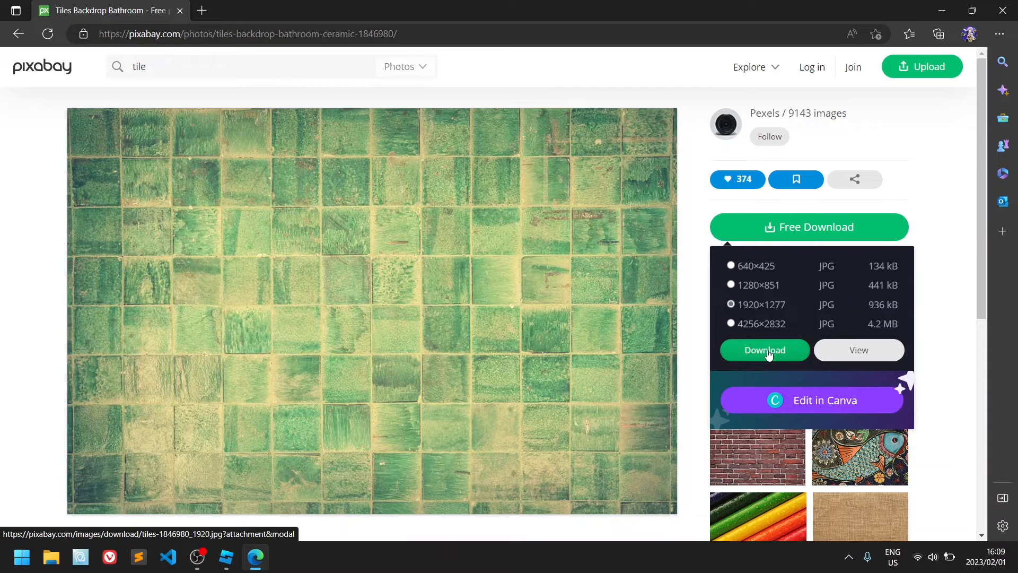
{"action": "left_click", "coordinate": [402, 309]}
{"action": "left_click", "coordinate": [428, 359]}
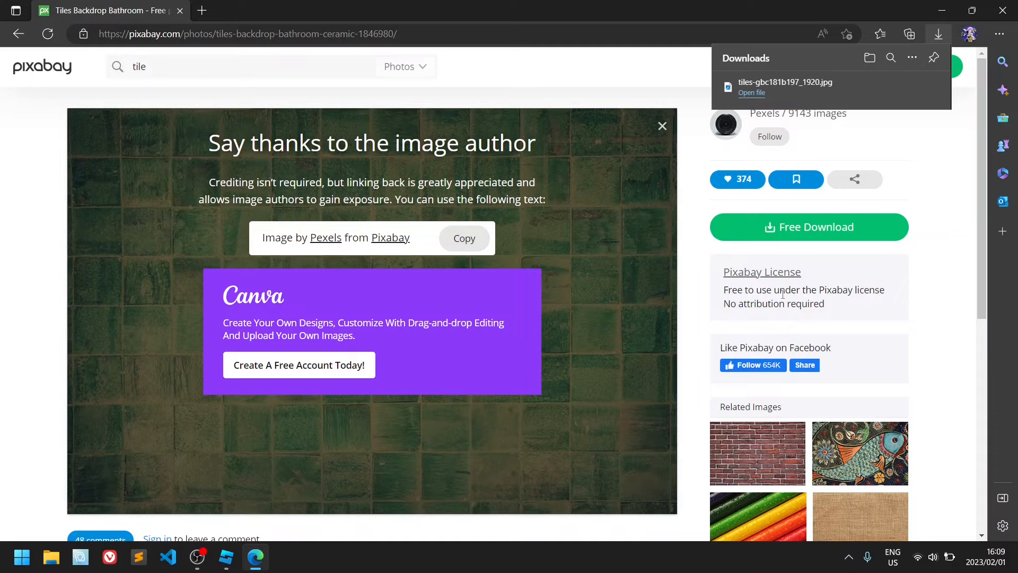
- Switch back to Roblox Studio and open the Asset Manager
{"action": "key", "text": "alt+Tab"}
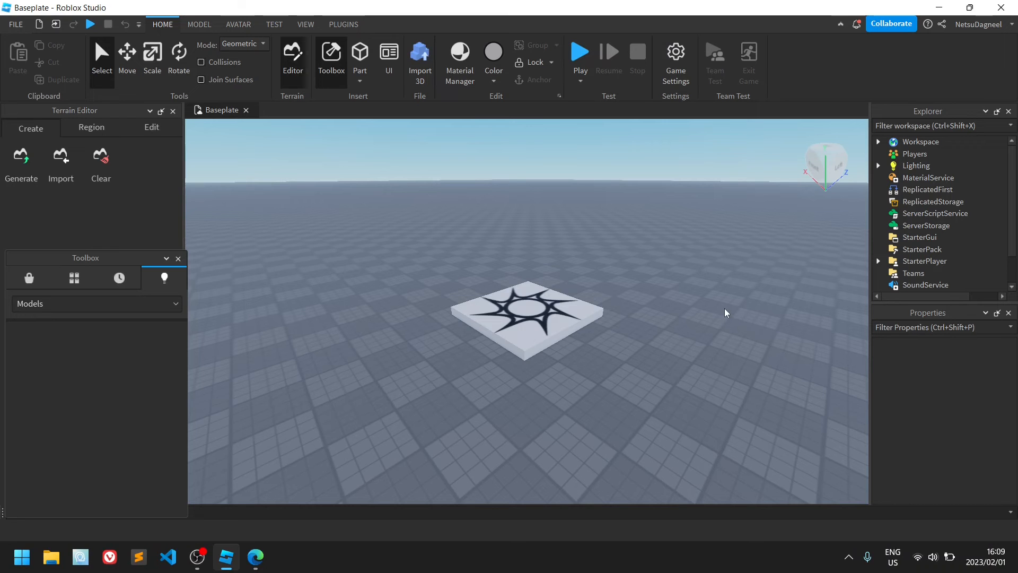
{"action": "left_click", "coordinate": [306, 25]}
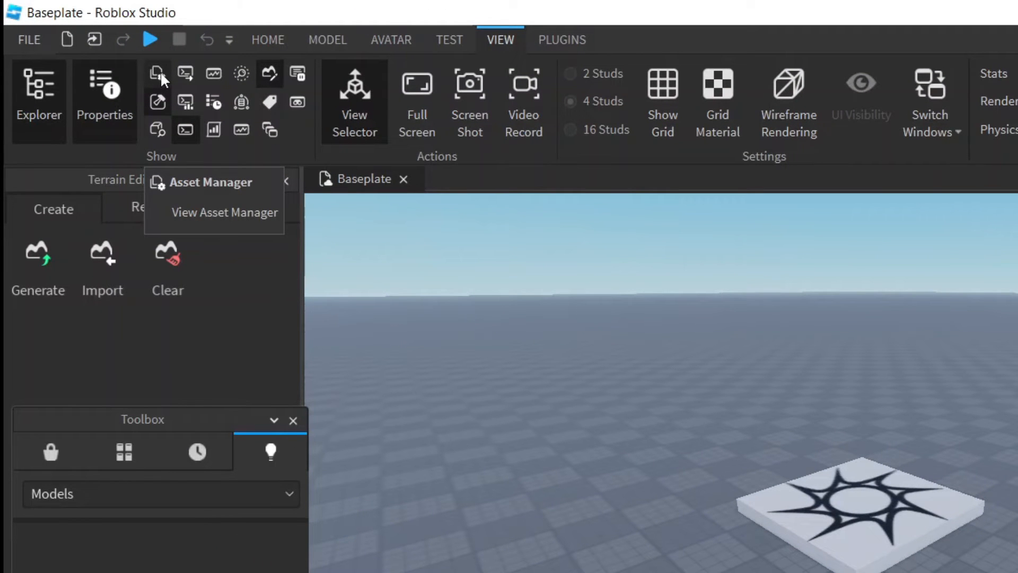
{"action": "left_click", "coordinate": [158, 75]}
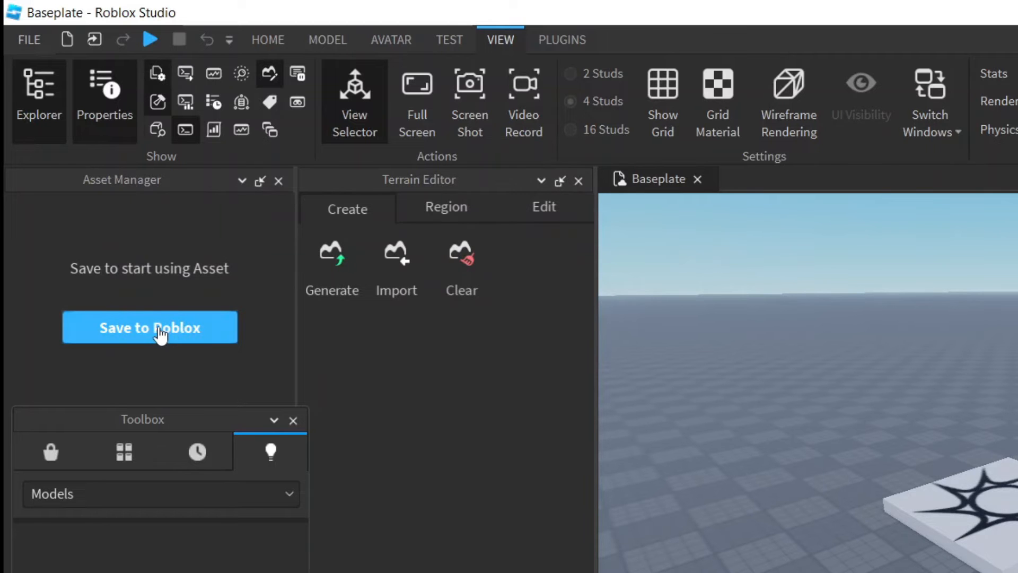
- Save the place to Roblox under the name "Asset tut", leaving the description empty, and close the save dialog
{"action": "left_click", "coordinate": [159, 342]}
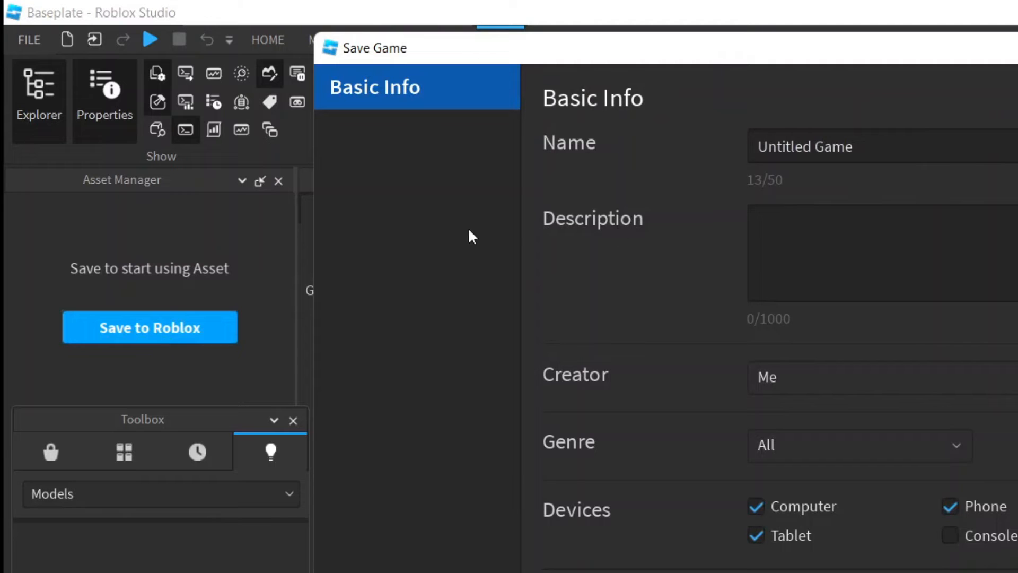
{"action": "left_click", "coordinate": [876, 154]}
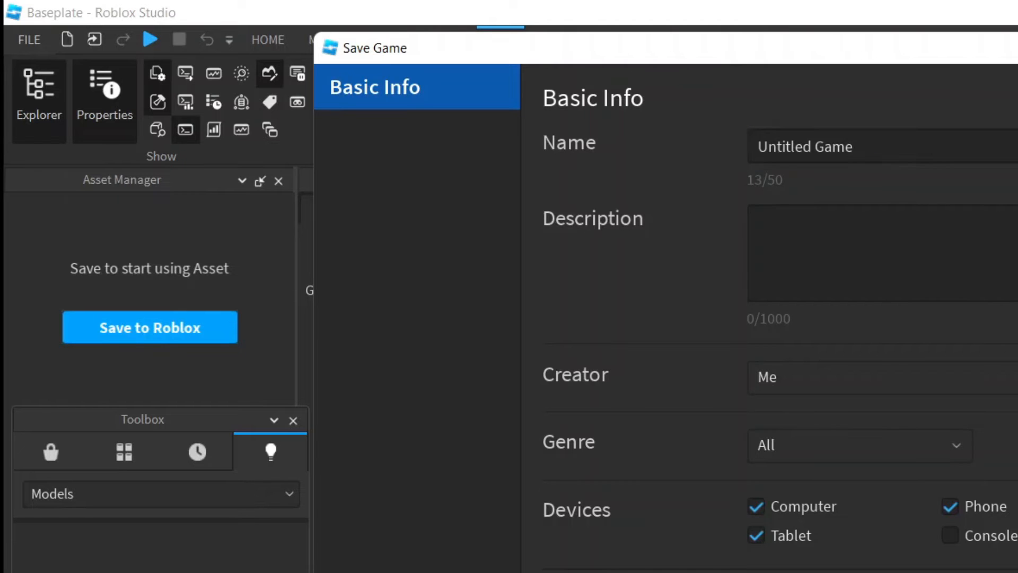
{"action": "left_click", "coordinate": [933, 143]}
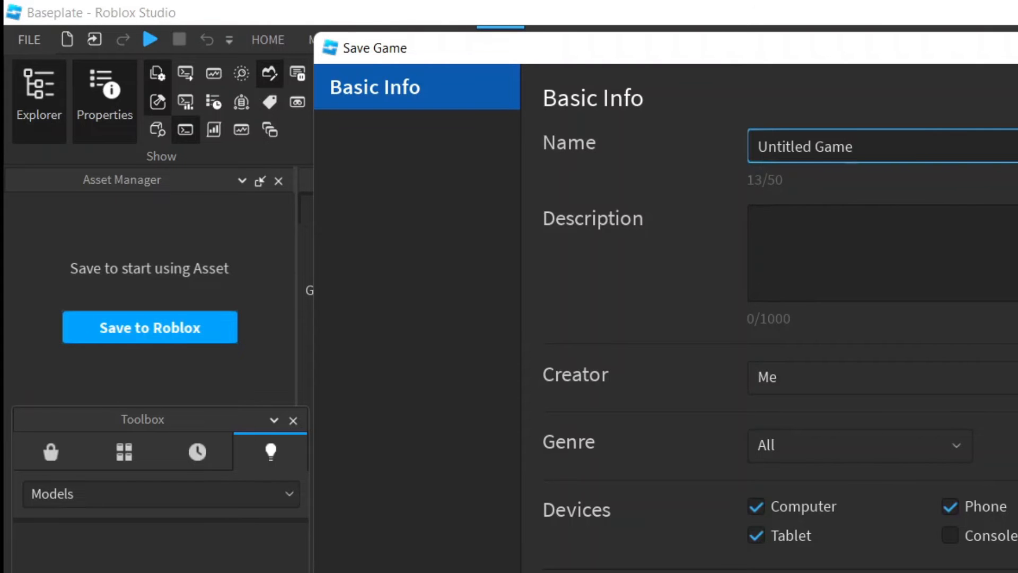
{"action": "left_click", "coordinate": [981, 143]}
{"action": "key", "text": "ctrl+a"}
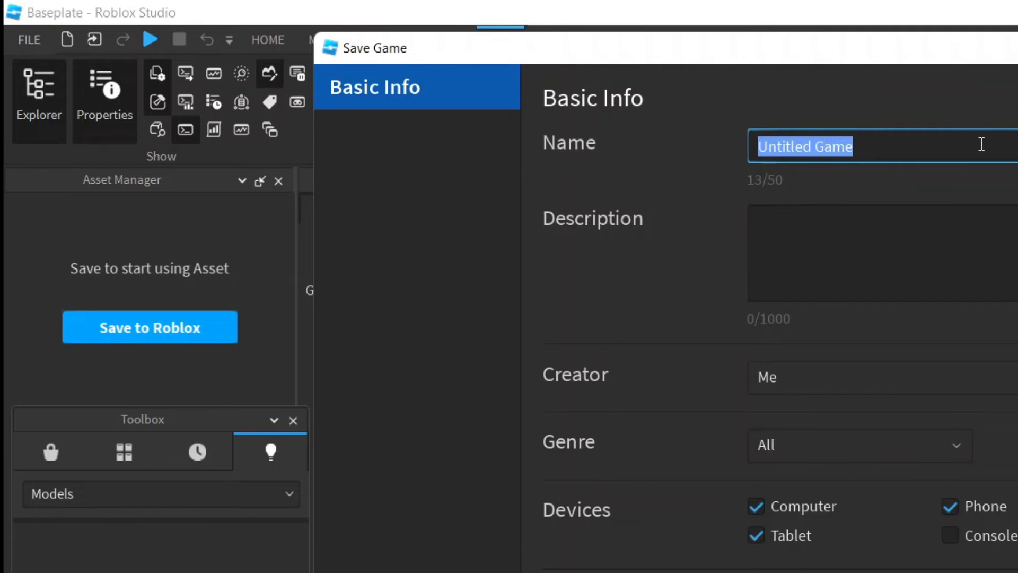
{"action": "type", "text": "Asset tut"}
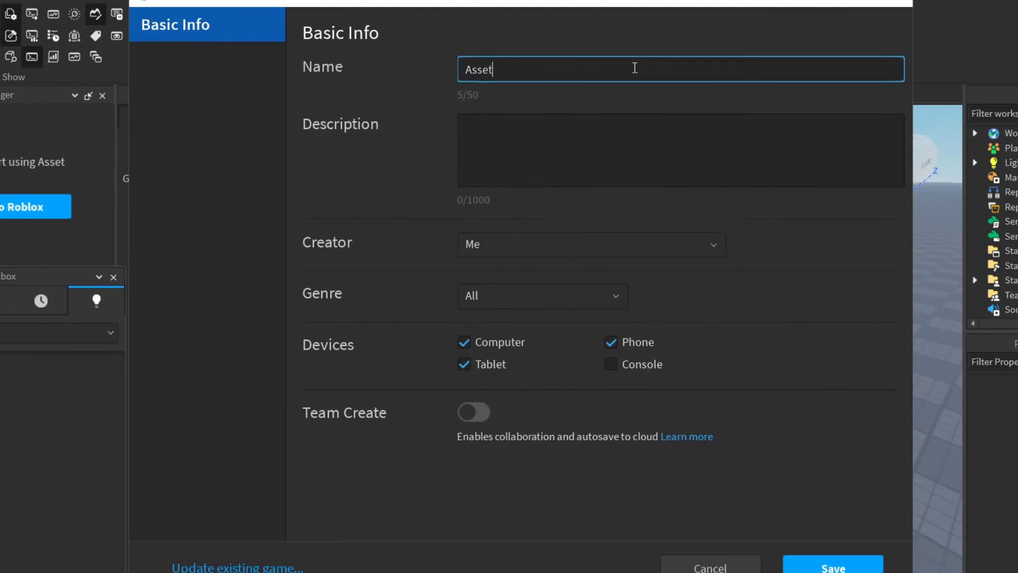
{"action": "left_click", "coordinate": [517, 165]}
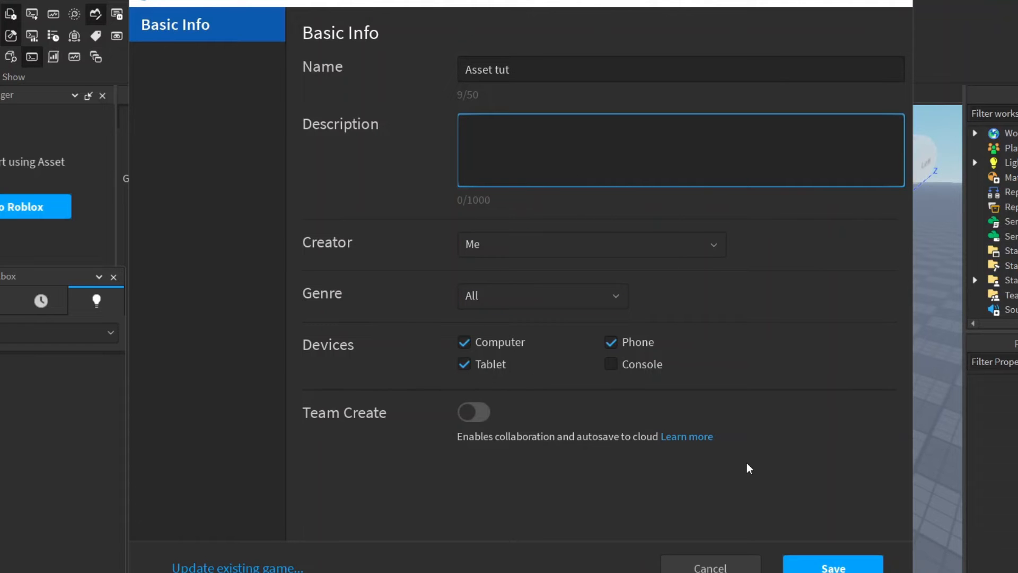
{"action": "left_click", "coordinate": [833, 568]}
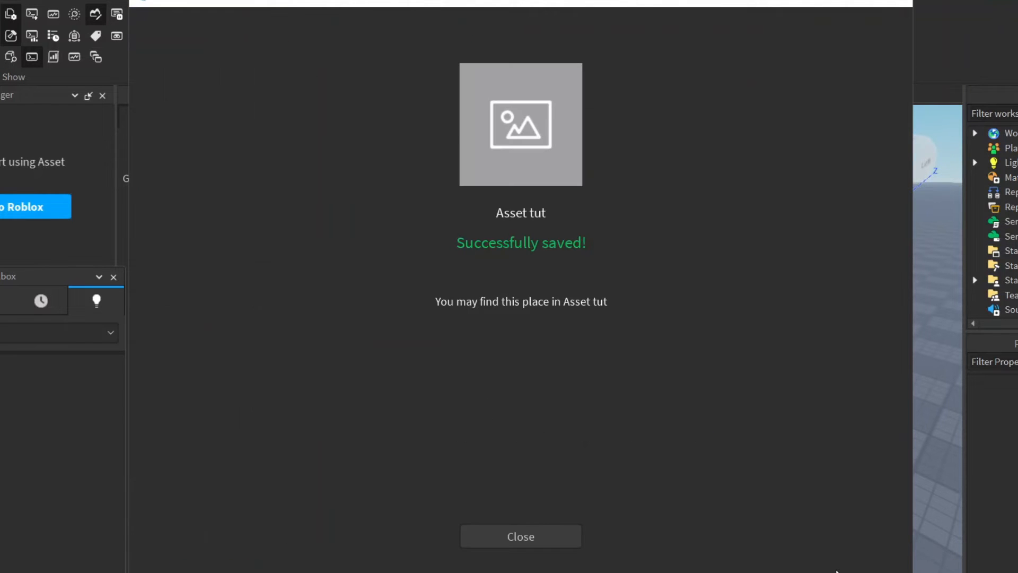
{"action": "left_click", "coordinate": [558, 536]}
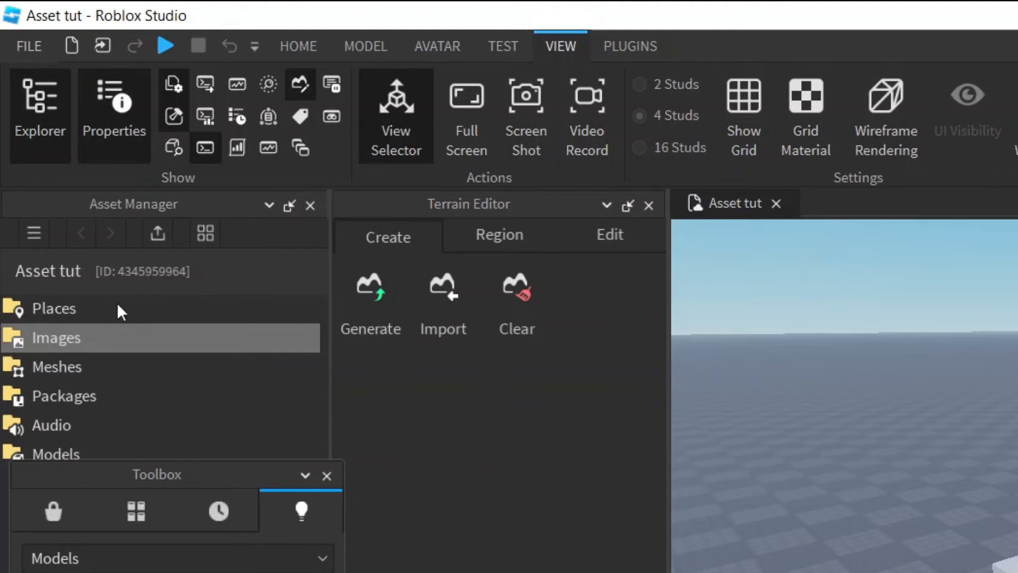
- Select the Images folder in the Asset Manager and set the Toolbox creations category to Images
{"action": "left_click", "coordinate": [122, 347]}
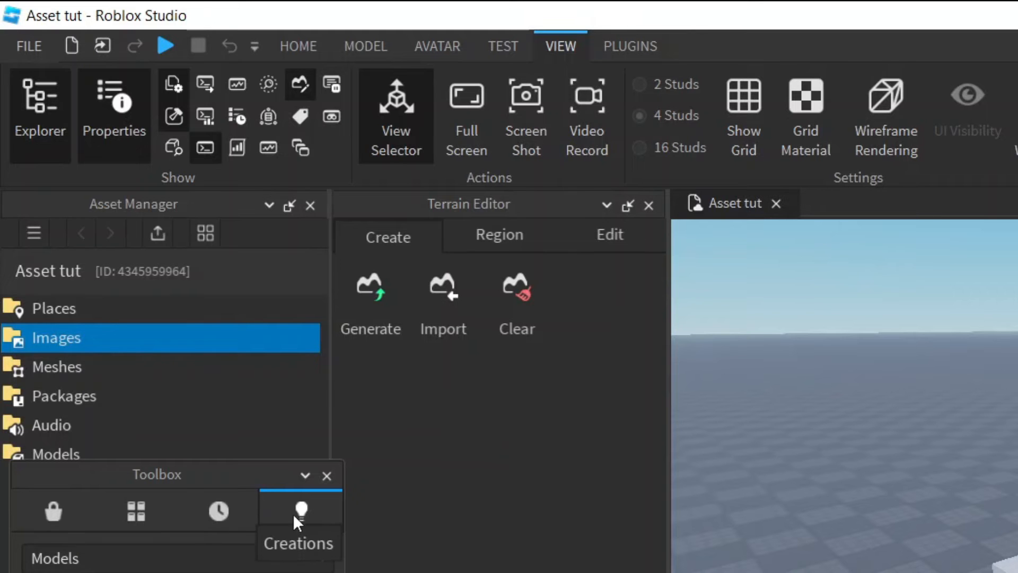
{"action": "left_click", "coordinate": [103, 559]}
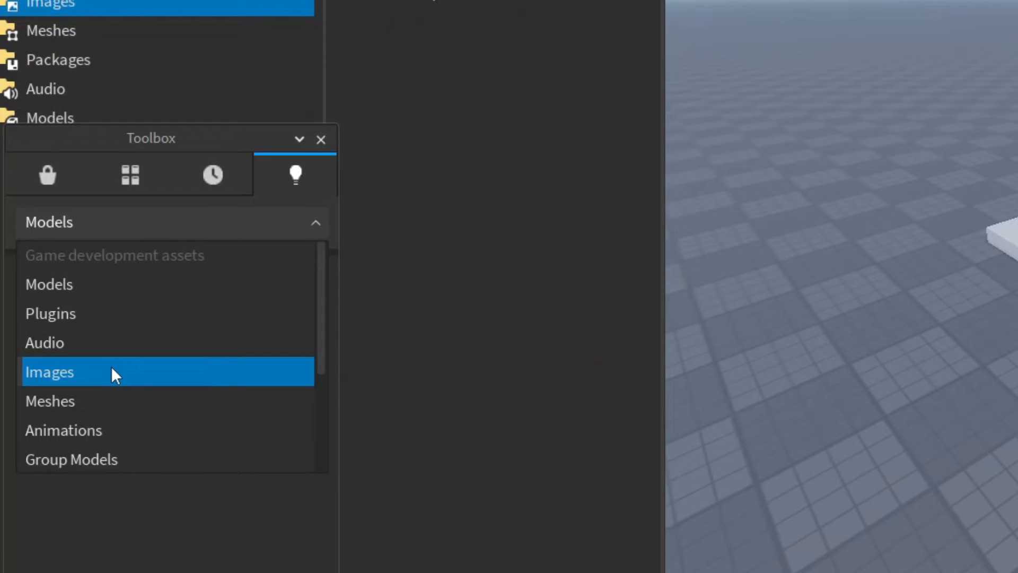
{"action": "left_click", "coordinate": [115, 374]}
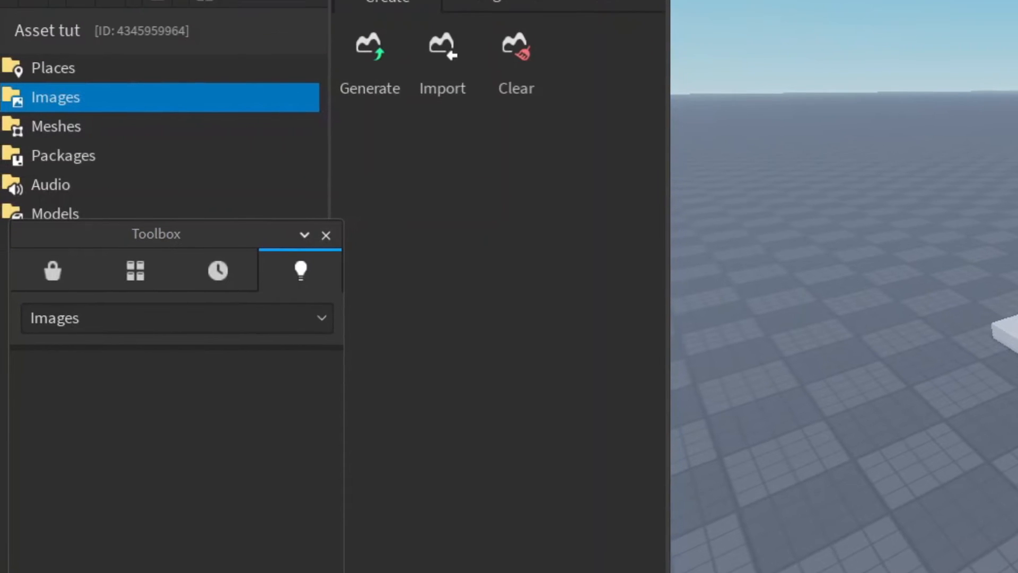
- Switch the Asset Manager to grid view and back to list view
{"action": "left_click", "coordinate": [209, 57]}
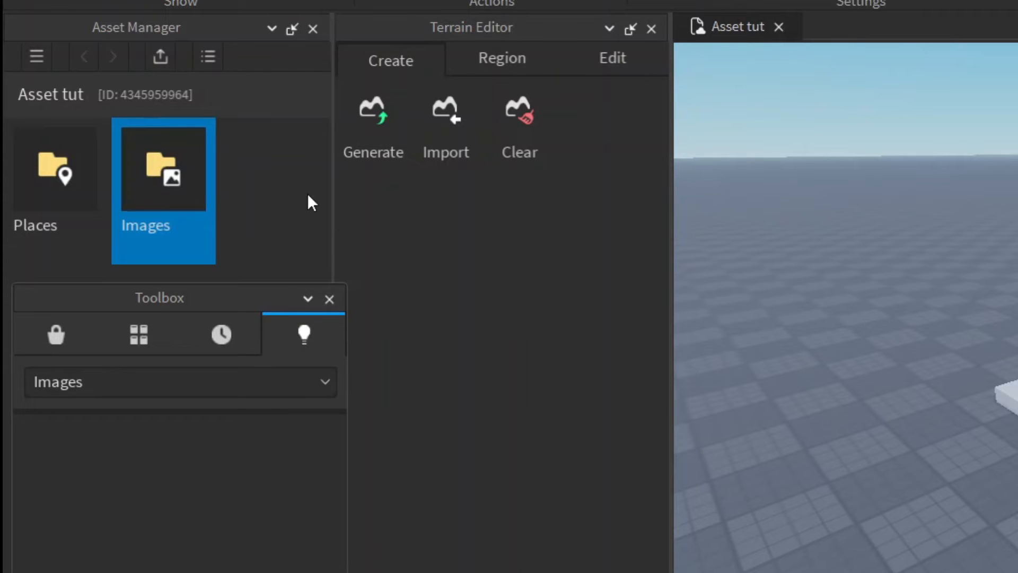
{"action": "left_click", "coordinate": [208, 58]}
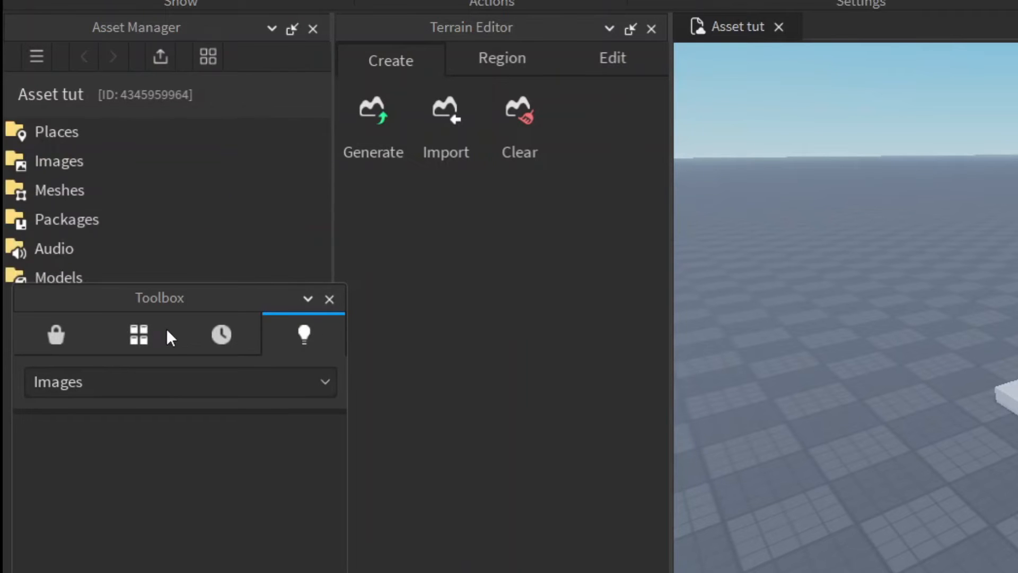
{"action": "left_click", "coordinate": [182, 228]}
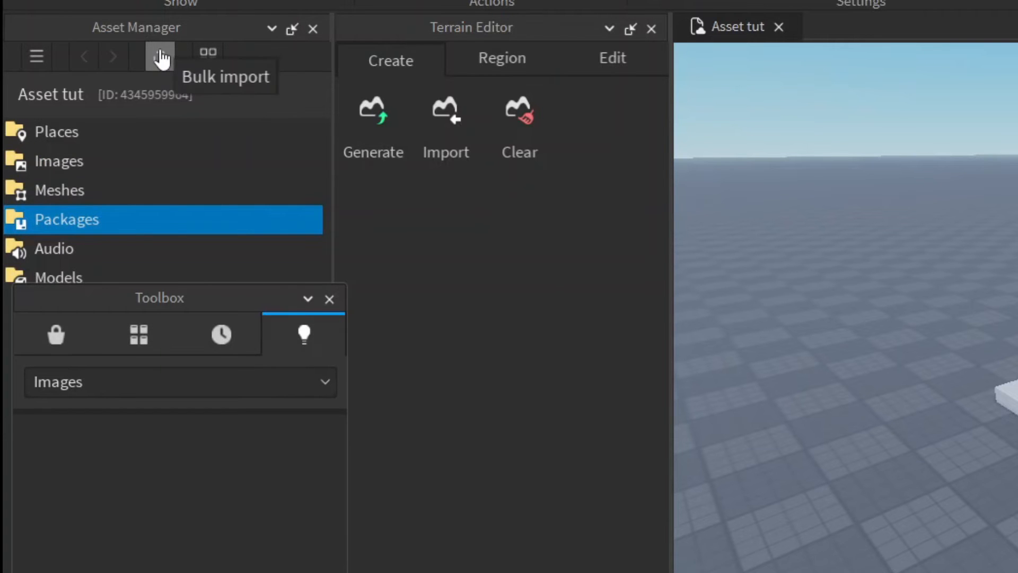
- Bulk import tiles-gbc181b197_1920.jpg from the Downloads folder and close the Bulk Import window
{"action": "left_click", "coordinate": [161, 55]}
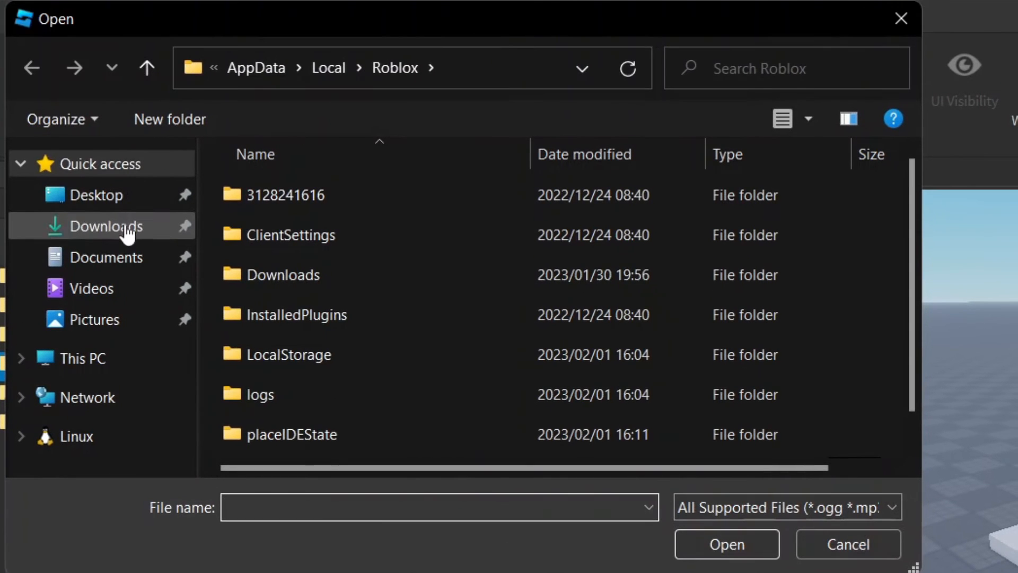
{"action": "left_click", "coordinate": [126, 227]}
{"action": "left_click", "coordinate": [325, 222]}
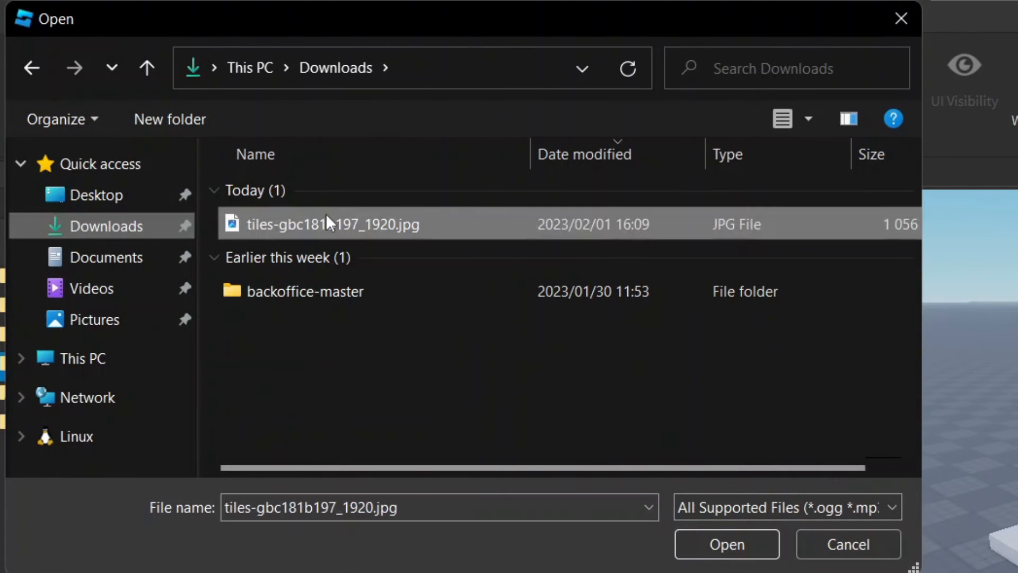
{"action": "left_click", "coordinate": [729, 548]}
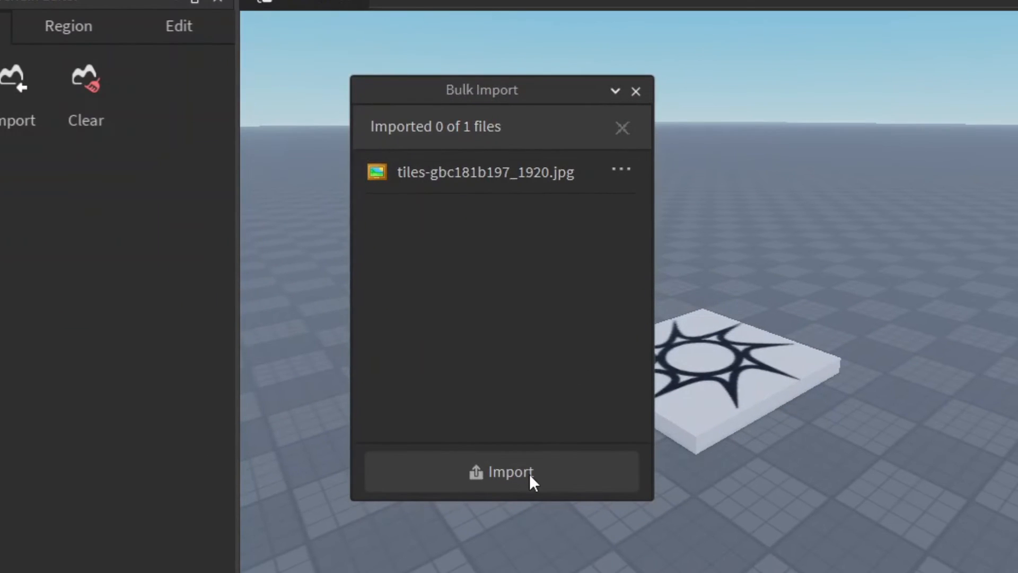
{"action": "left_click", "coordinate": [529, 473]}
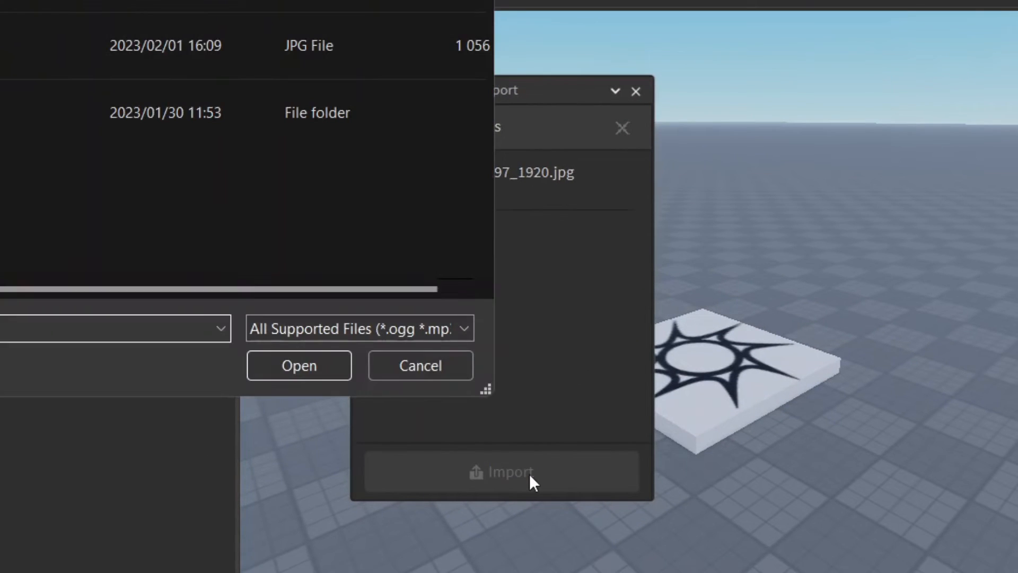
{"action": "left_click", "coordinate": [414, 364]}
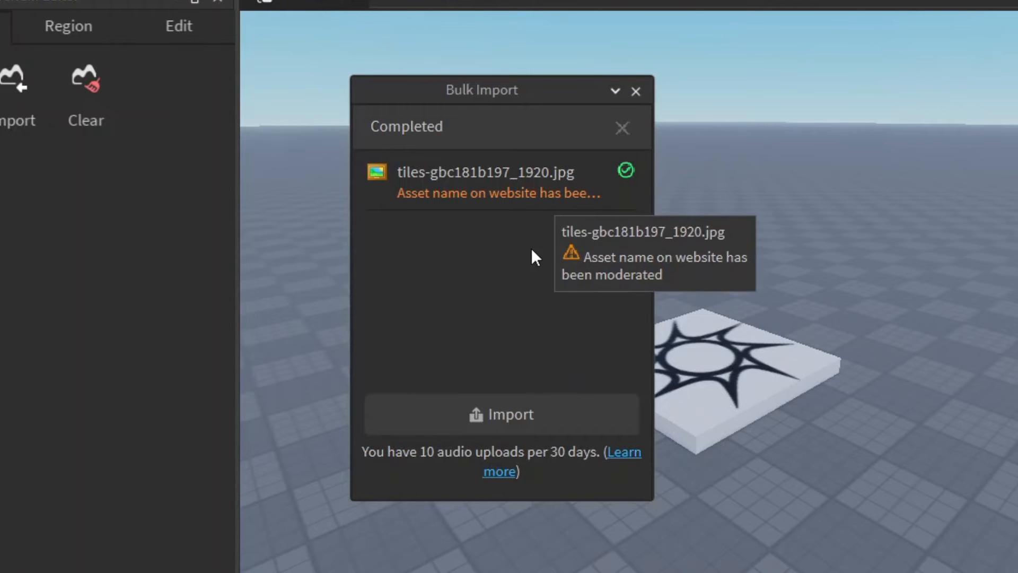
{"action": "left_click", "coordinate": [635, 92]}
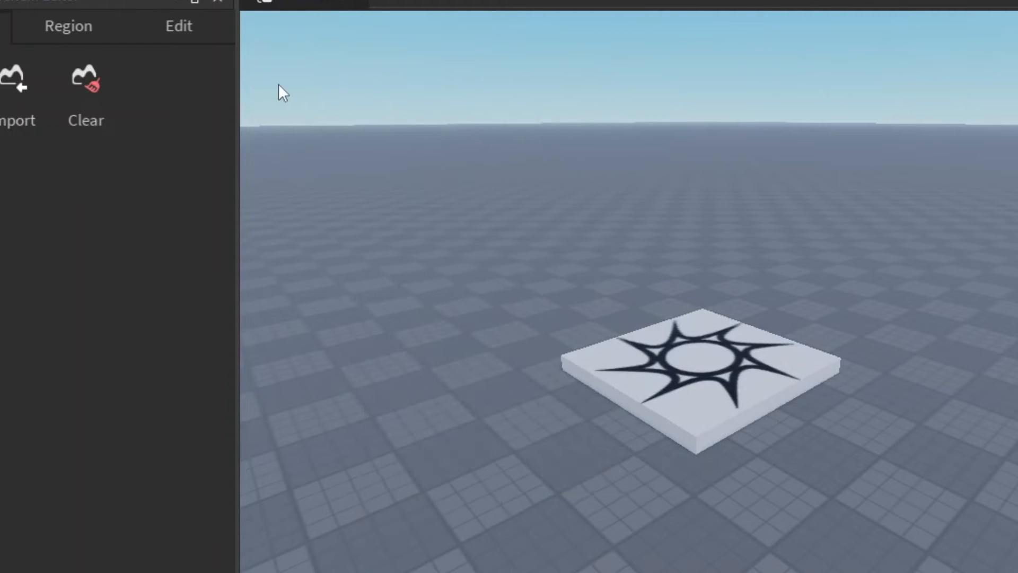
- Refresh the Toolbox's list of image creations by switching its category to Audio and back to Images
{"action": "left_click", "coordinate": [4, 158]}
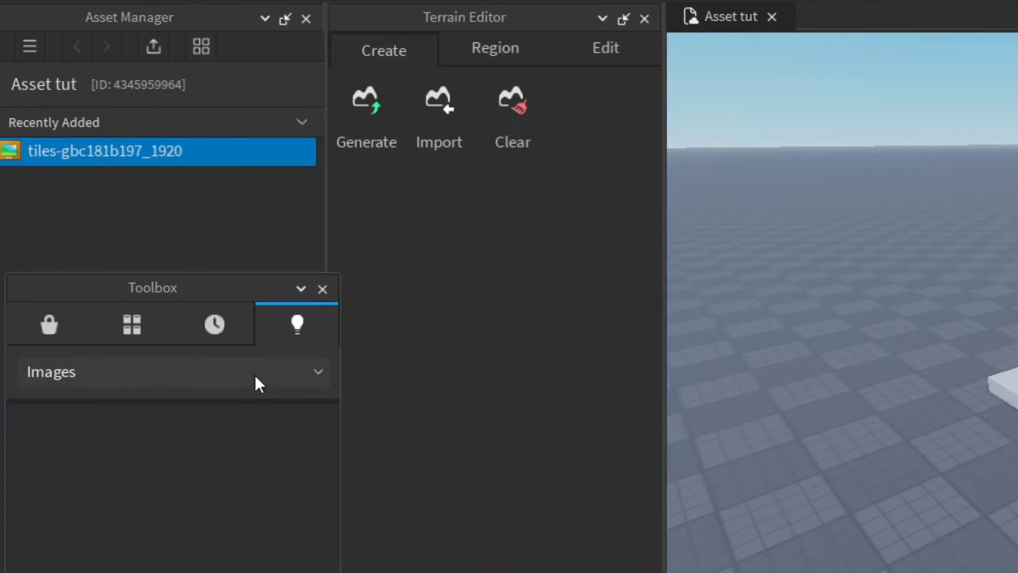
{"action": "left_click", "coordinate": [258, 383]}
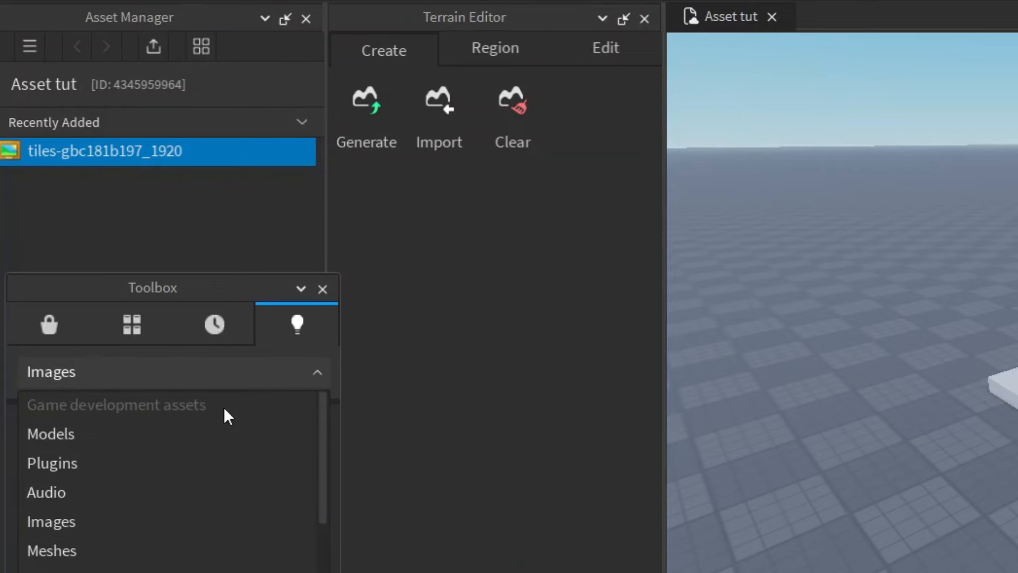
{"action": "left_click", "coordinate": [120, 491]}
{"action": "left_click", "coordinate": [211, 382]}
{"action": "left_click", "coordinate": [211, 381]}
{"action": "left_click", "coordinate": [217, 386]}
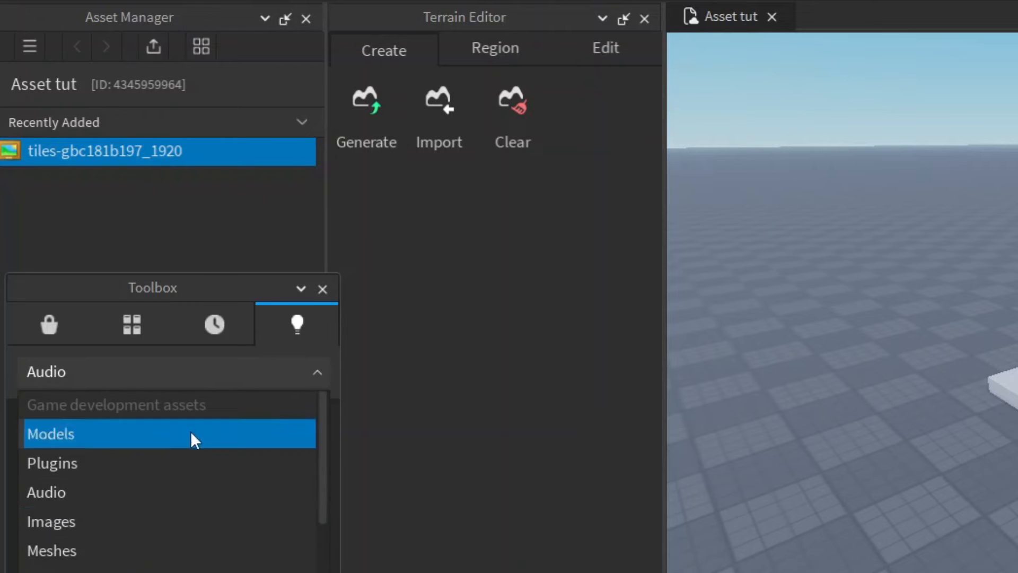
{"action": "left_click", "coordinate": [137, 530]}
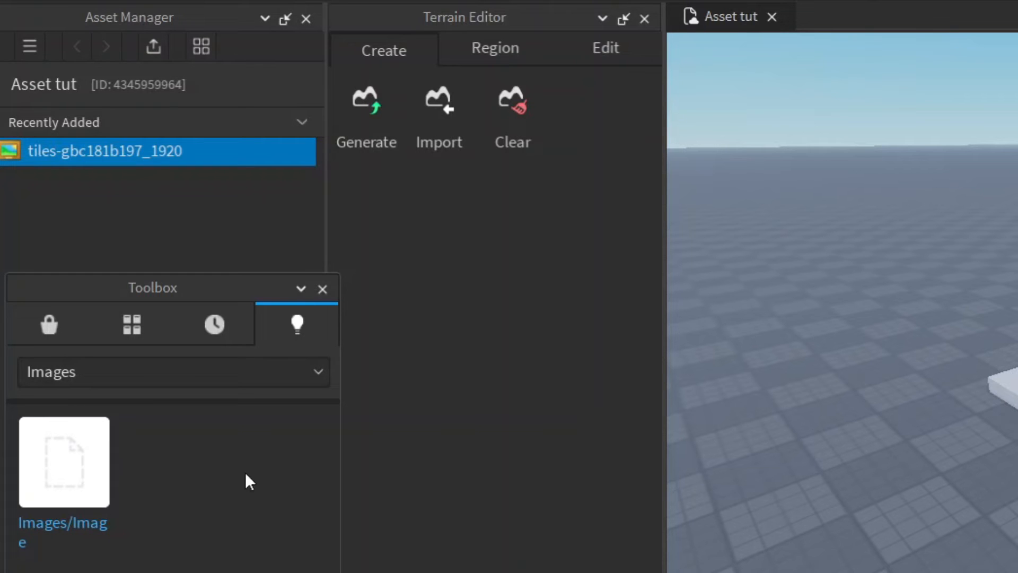
- Insert the Images/Image asset from the Toolbox and copy the asset ID from its decal's Texture URL
{"action": "left_click", "coordinate": [86, 519]}
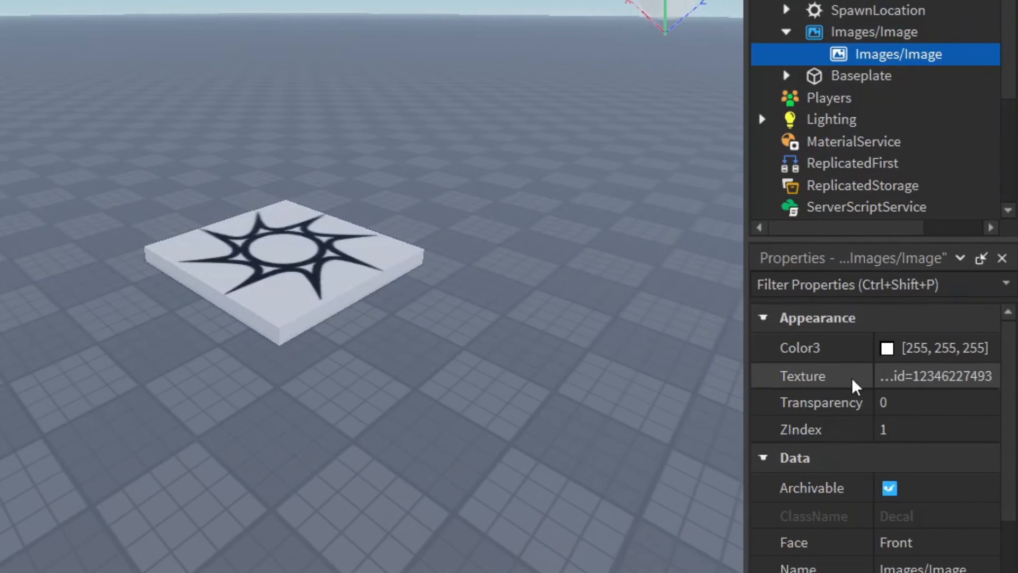
{"action": "left_click", "coordinate": [942, 381]}
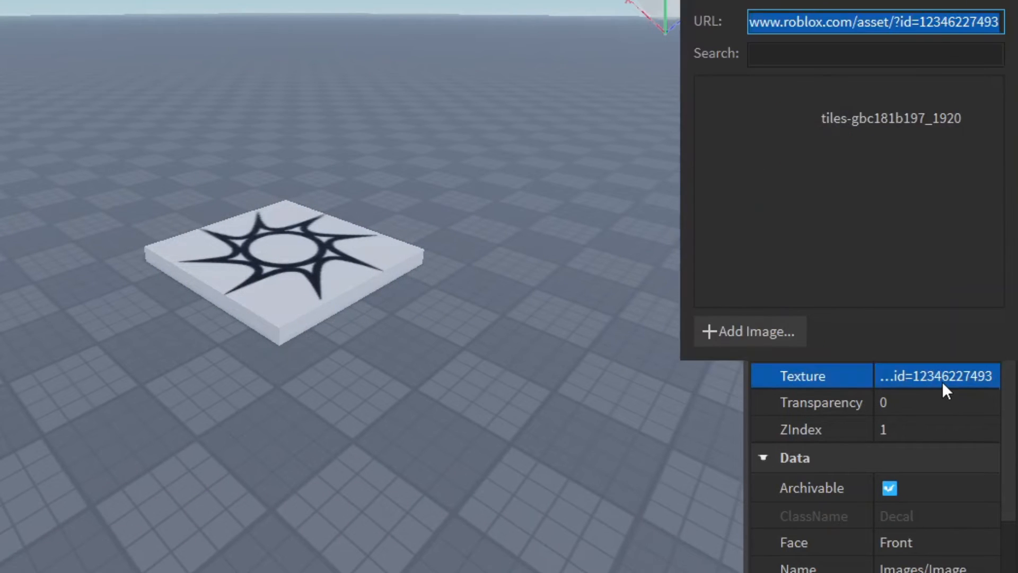
{"action": "double_click", "coordinate": [955, 22]}
{"action": "key", "text": "ctrl+c"}
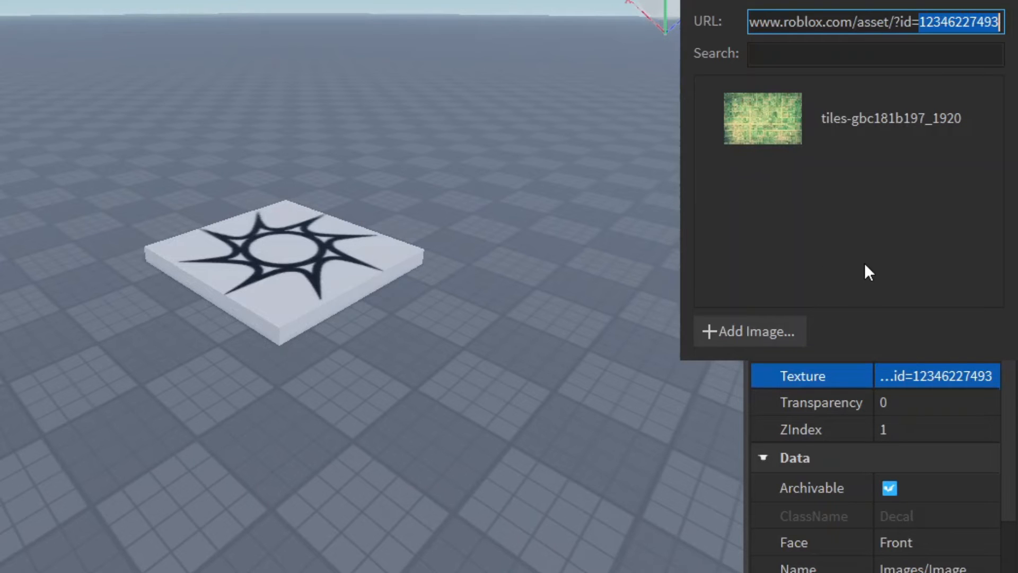
{"action": "key", "text": "Return"}
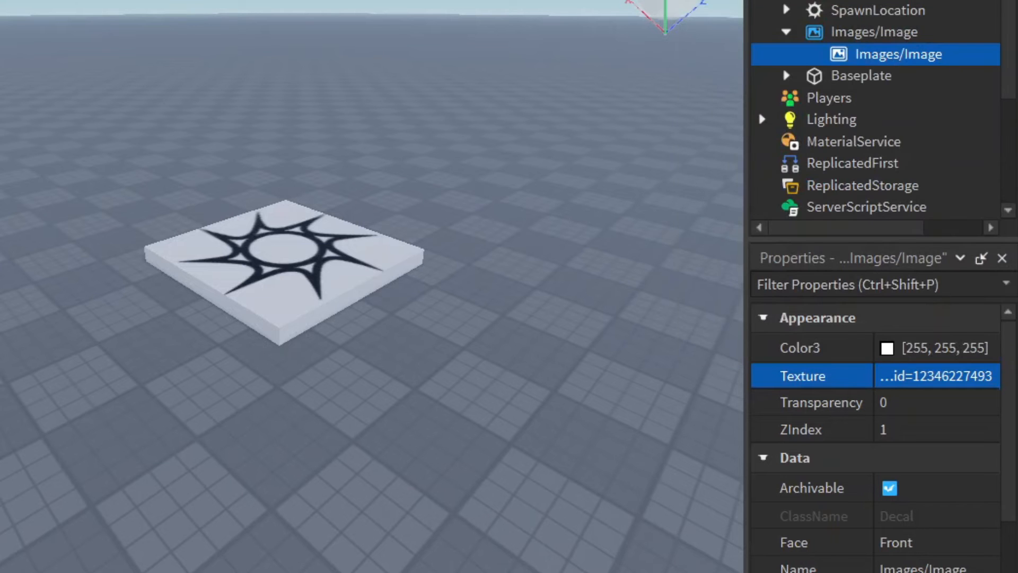
{"action": "key", "text": "alt+Tab"}
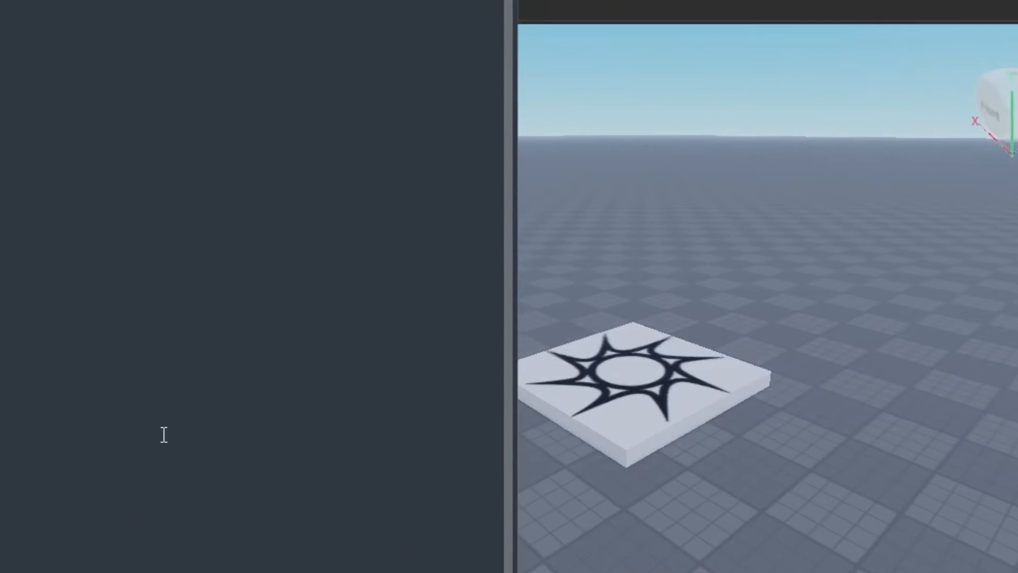
{"action": "left_click", "coordinate": [161, 431]}
{"action": "key", "text": "ctrl+n"}
{"action": "key", "text": "ctrl+v"}
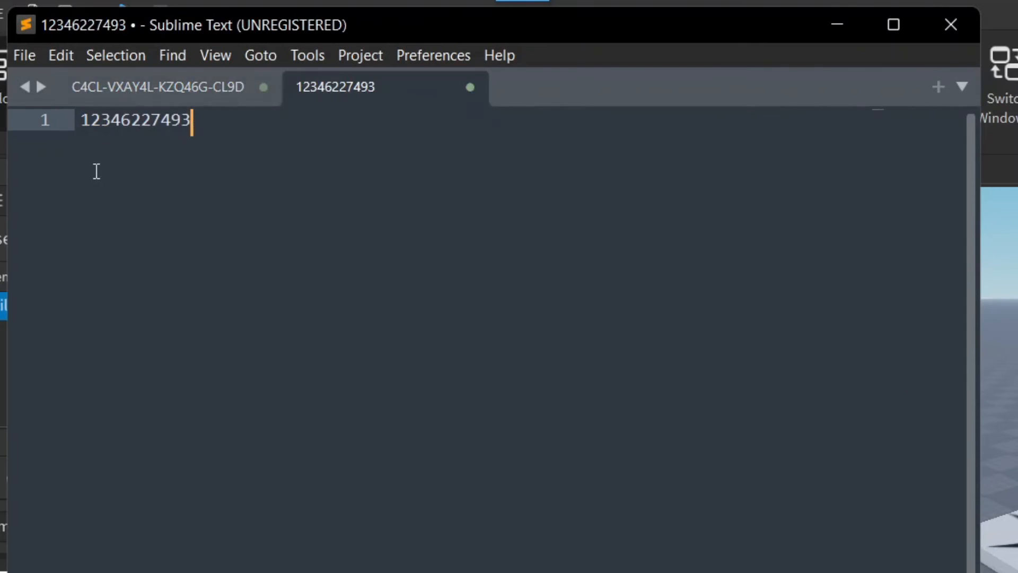
{"action": "left_click", "coordinate": [853, 30]}
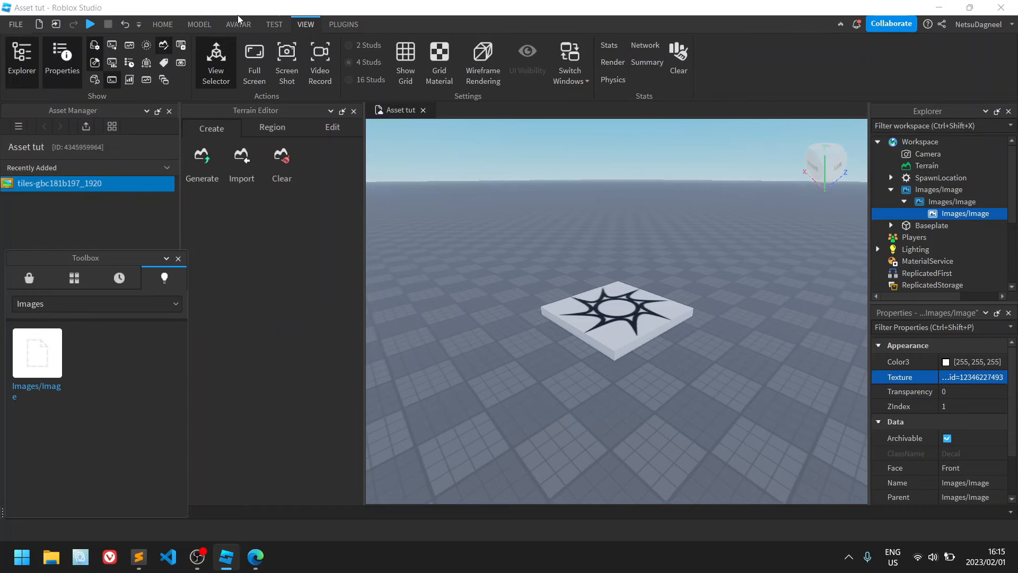
- Insert a block part on the spawn location and scale it up in height and width
{"action": "left_click", "coordinate": [200, 24]}
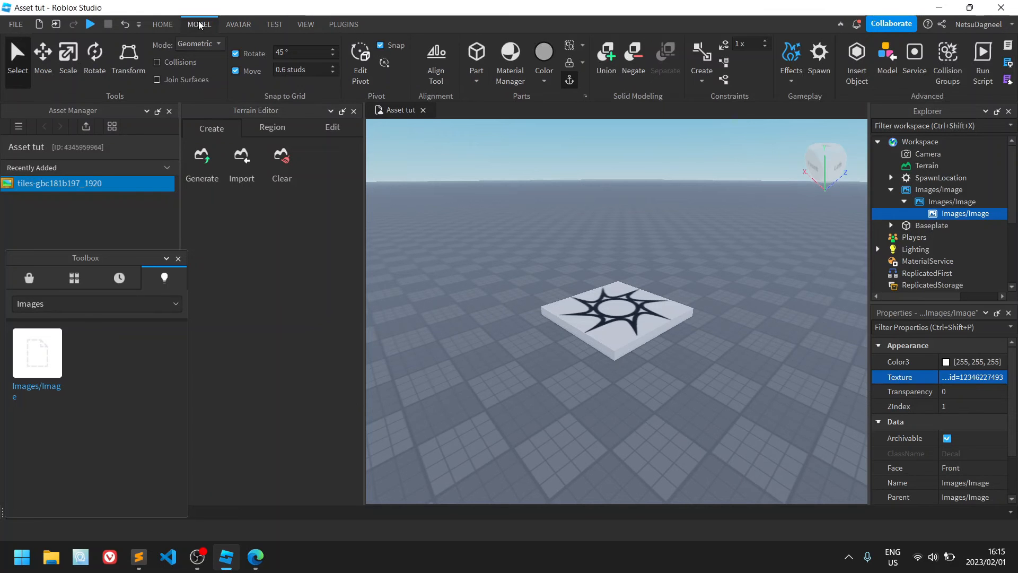
{"action": "left_click", "coordinate": [477, 70]}
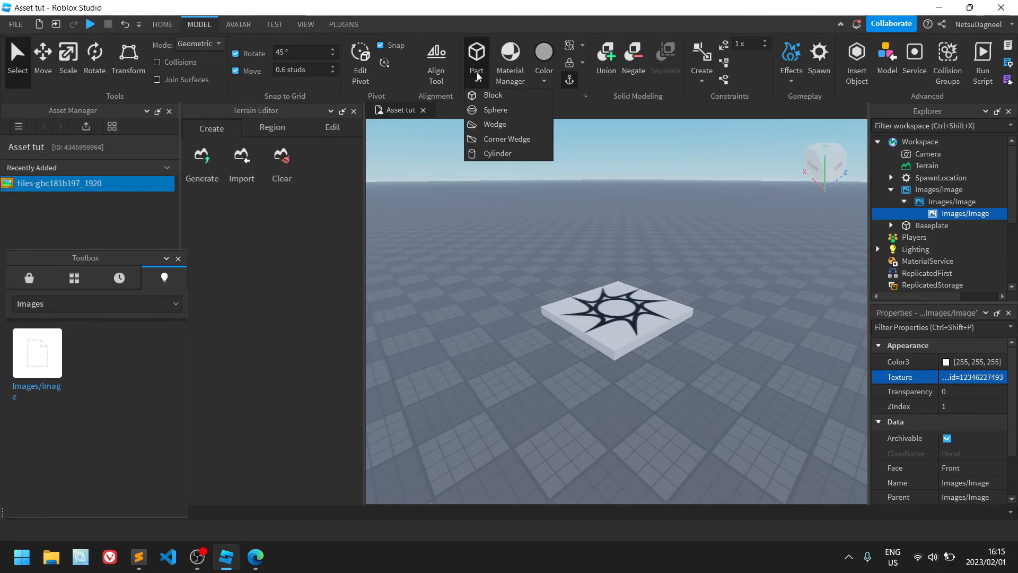
{"action": "left_click", "coordinate": [486, 99]}
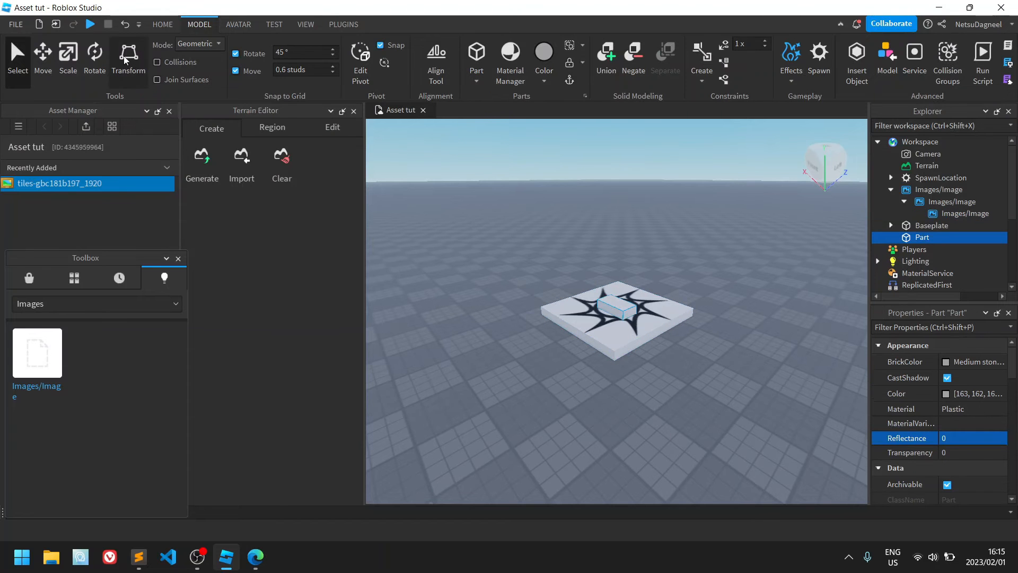
{"action": "left_click", "coordinate": [62, 70]}
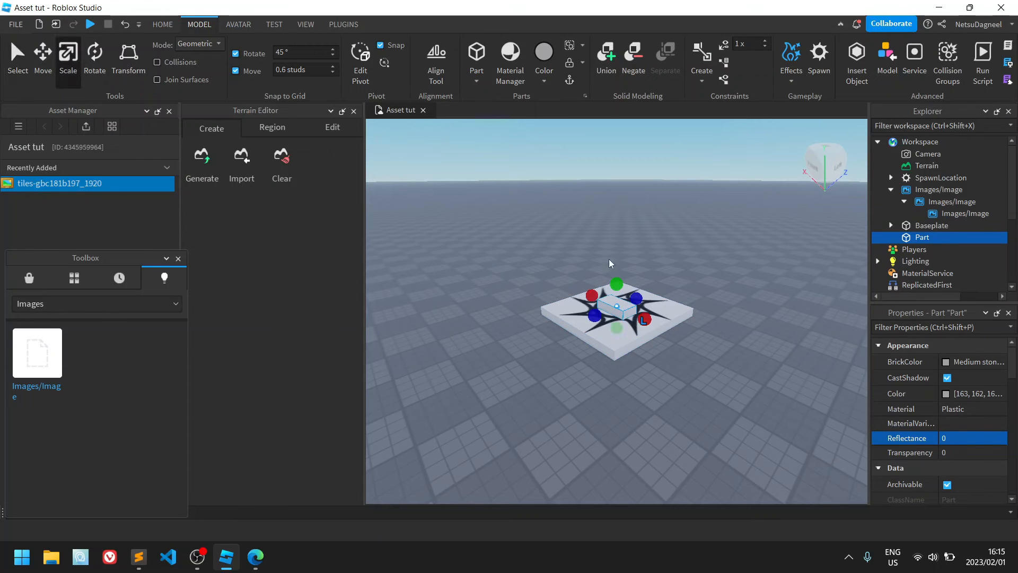
{"action": "left_click_drag", "start_coordinate": [621, 280], "coordinate": [618, 196]}
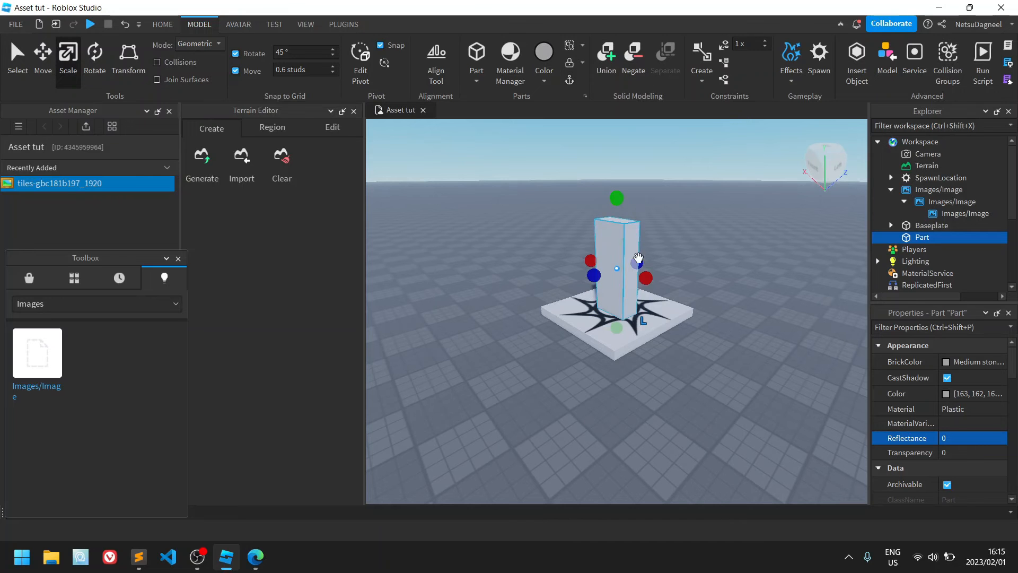
{"action": "left_click_drag", "start_coordinate": [636, 264], "coordinate": [736, 324]}
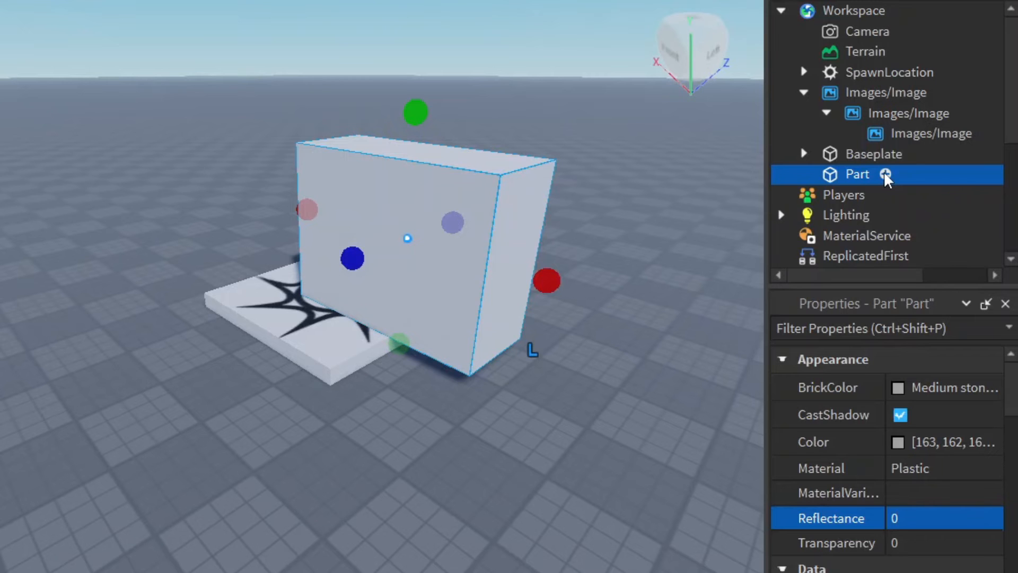
- Add a Texture object to the block part and assign the tiles-gbc181b197_1920 image to it
{"action": "left_click", "coordinate": [885, 174]}
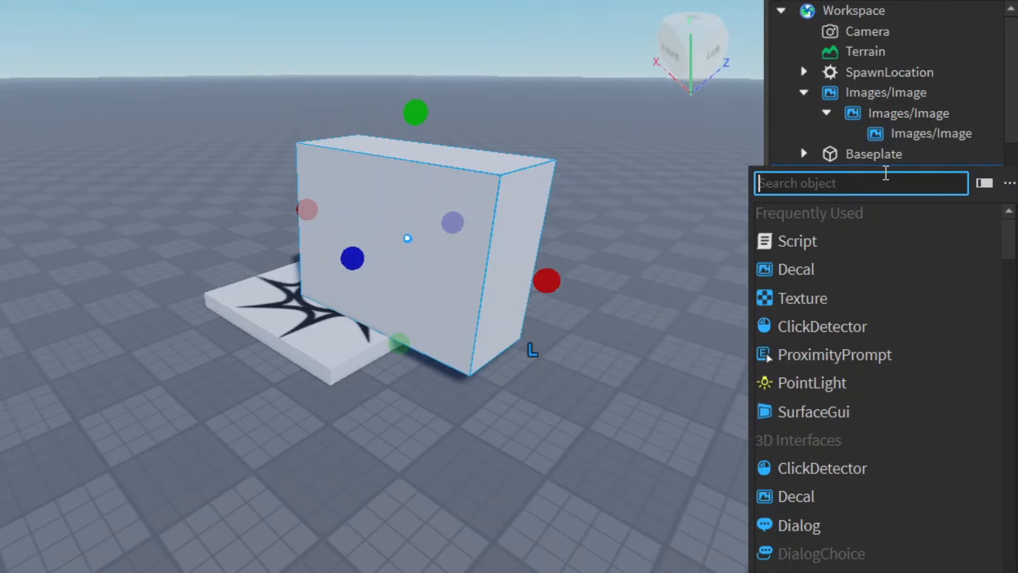
{"action": "left_click", "coordinate": [819, 306]}
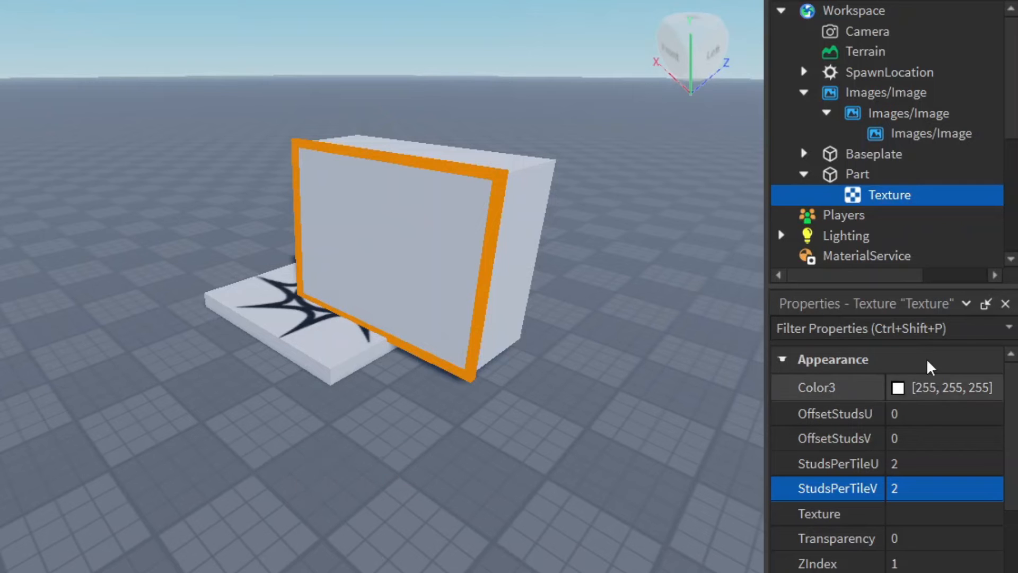
{"action": "left_click", "coordinate": [904, 327]}
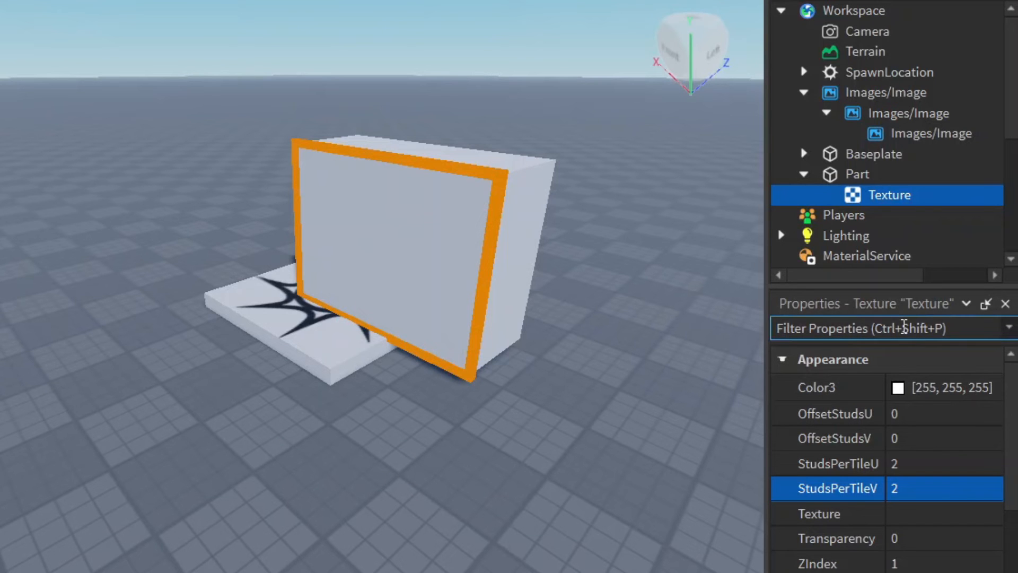
{"action": "type", "text": "text"}
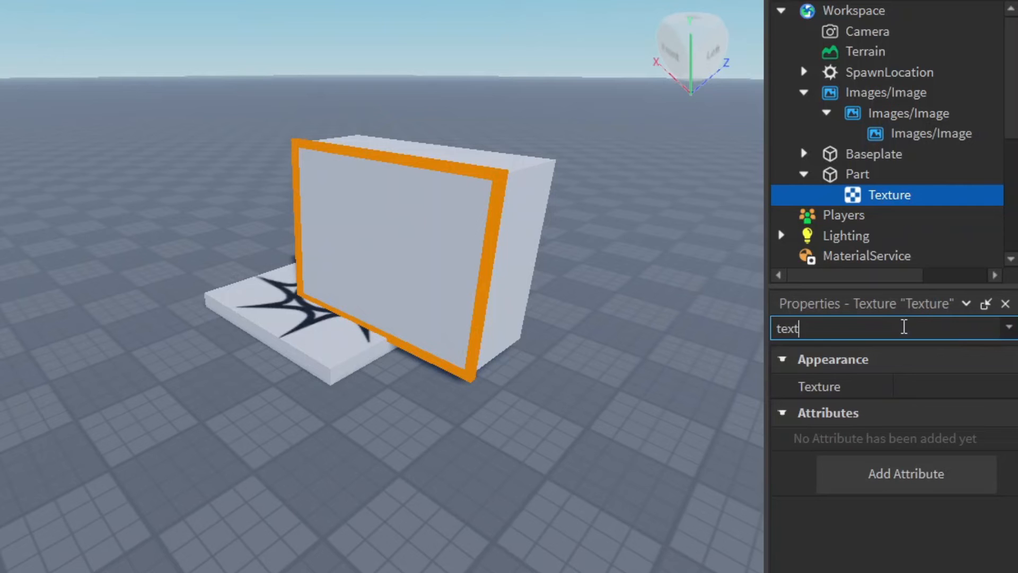
{"action": "left_click", "coordinate": [910, 386]}
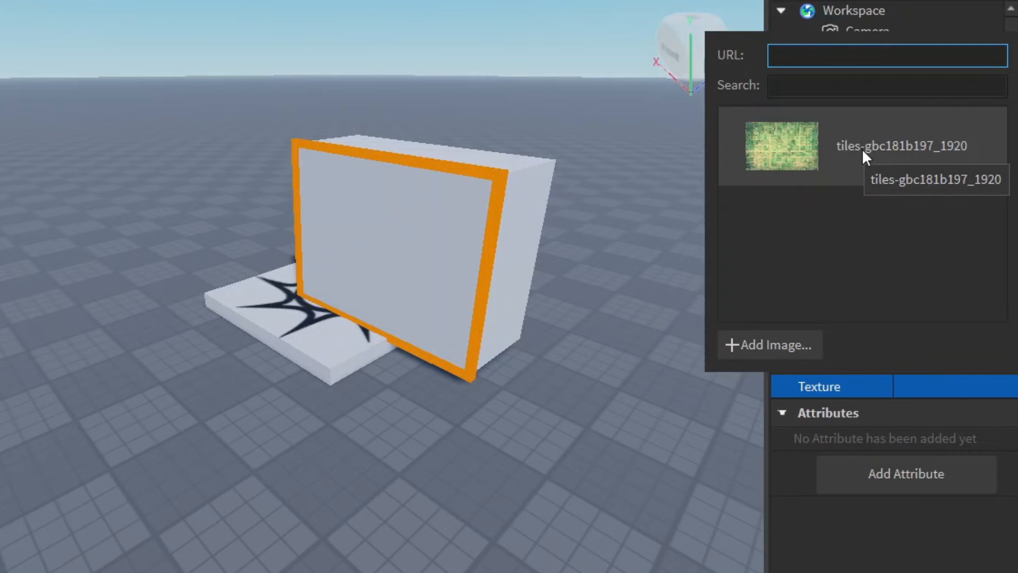
{"action": "key", "text": "alt+Tab"}
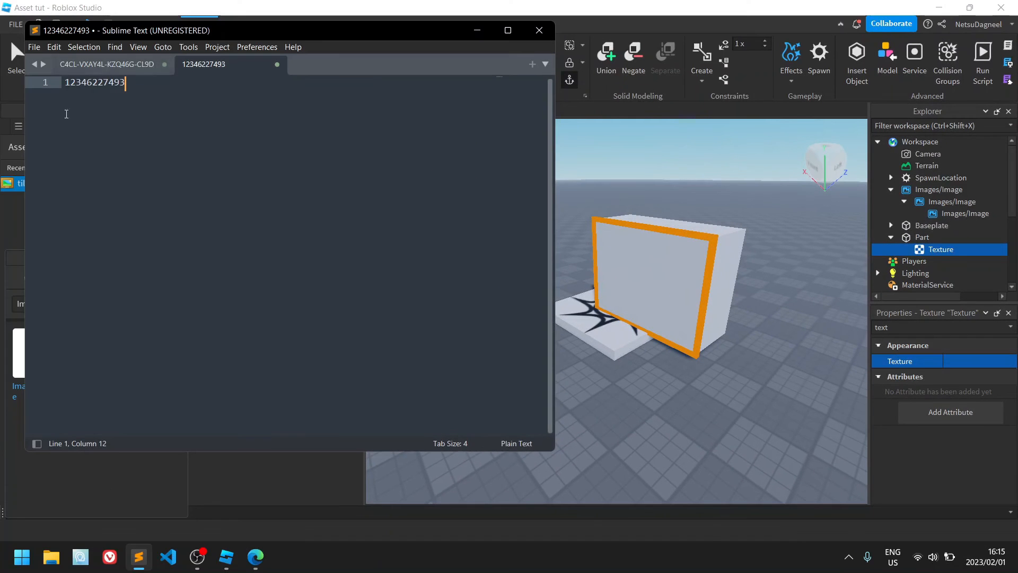
{"action": "key", "text": "alt+Tab"}
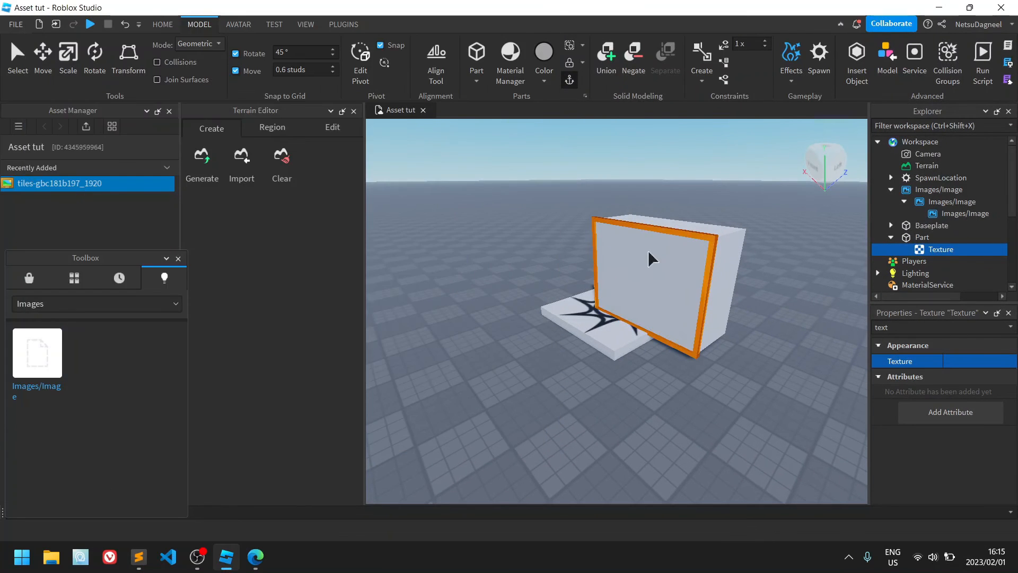
{"action": "left_click", "coordinate": [962, 363]}
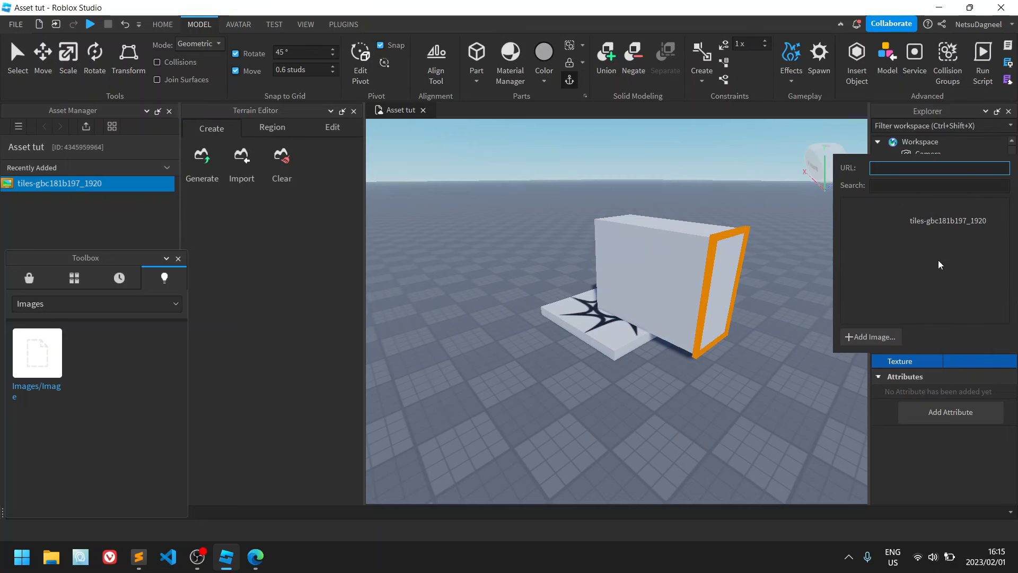
{"action": "left_click", "coordinate": [920, 241]}
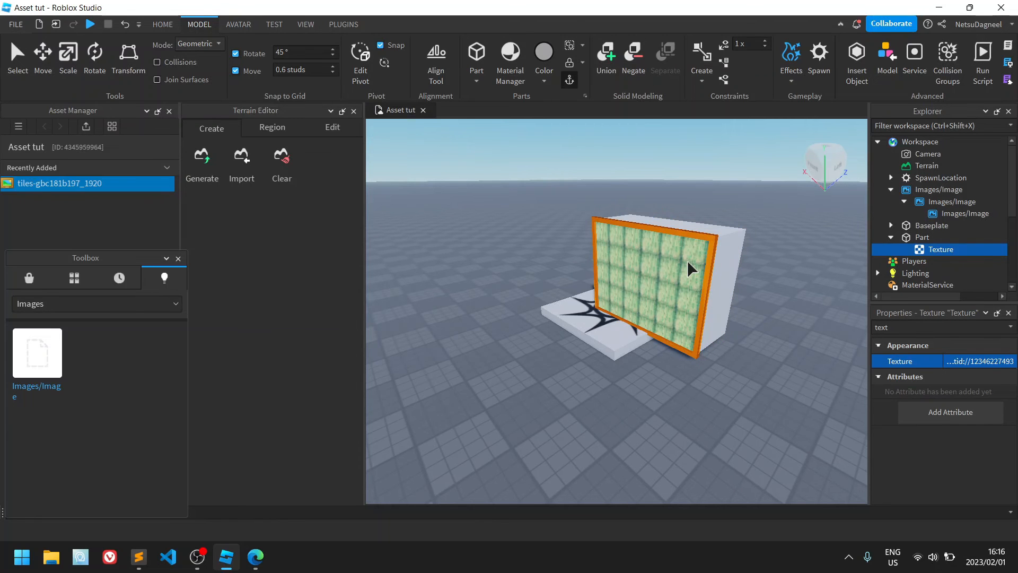
- Switch the texture's Face property to Top and back to Front
{"action": "left_click", "coordinate": [687, 263]}
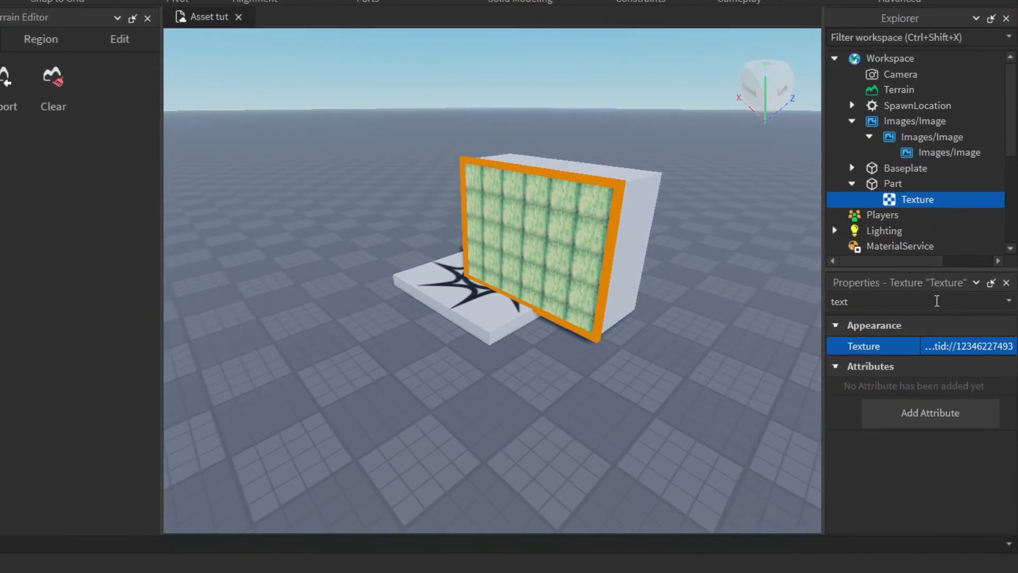
{"action": "double_click", "coordinate": [955, 327]}
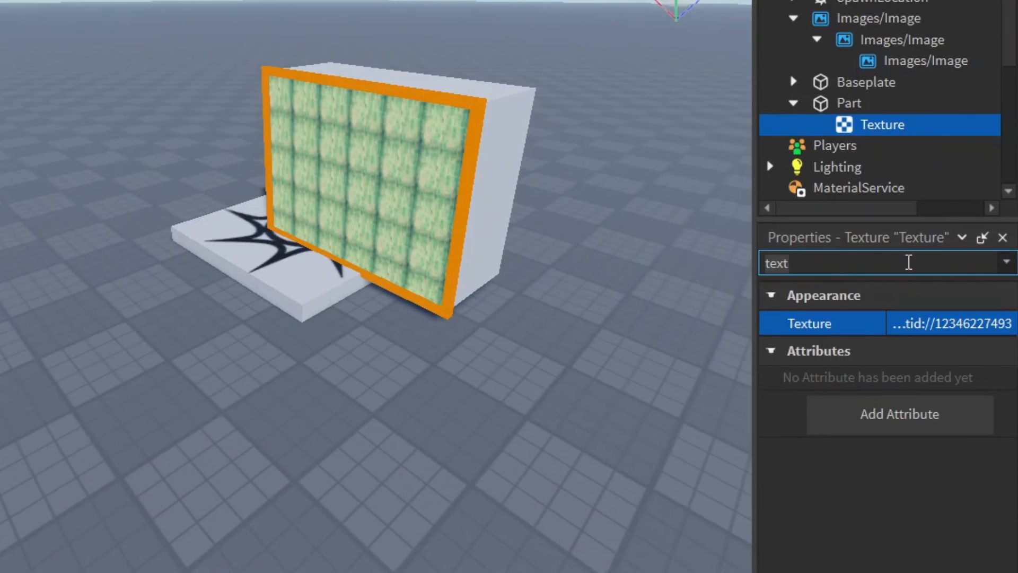
{"action": "type", "text": "face"}
{"action": "left_click", "coordinate": [931, 323]}
{"action": "left_click", "coordinate": [936, 325]}
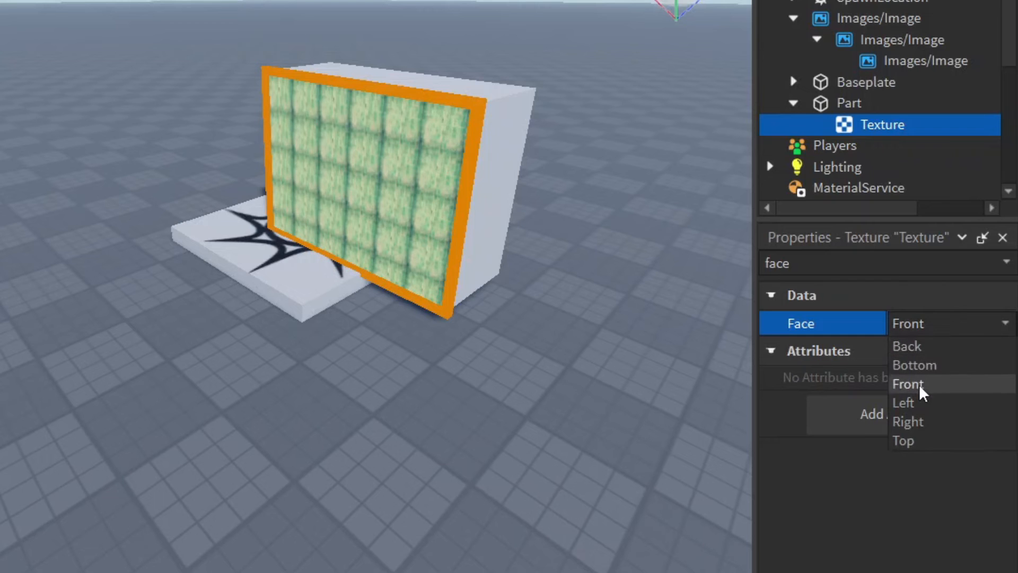
{"action": "left_click", "coordinate": [925, 441]}
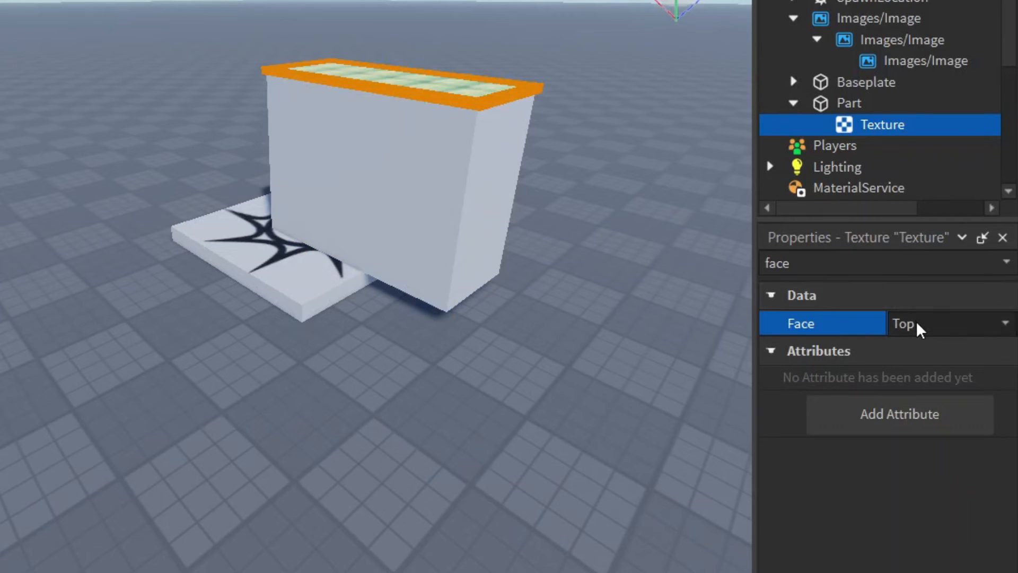
{"action": "left_click", "coordinate": [943, 330]}
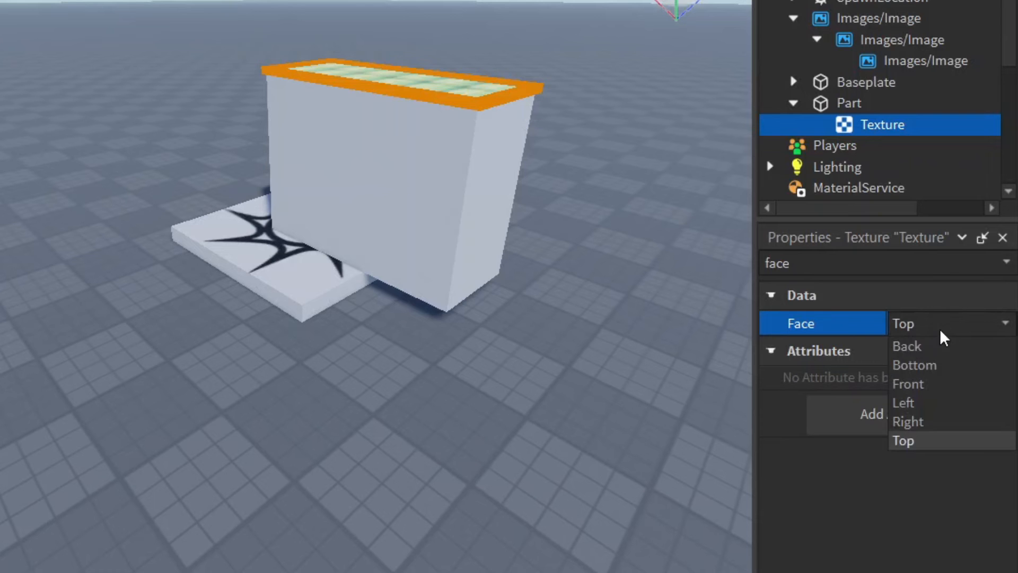
{"action": "left_click", "coordinate": [926, 385]}
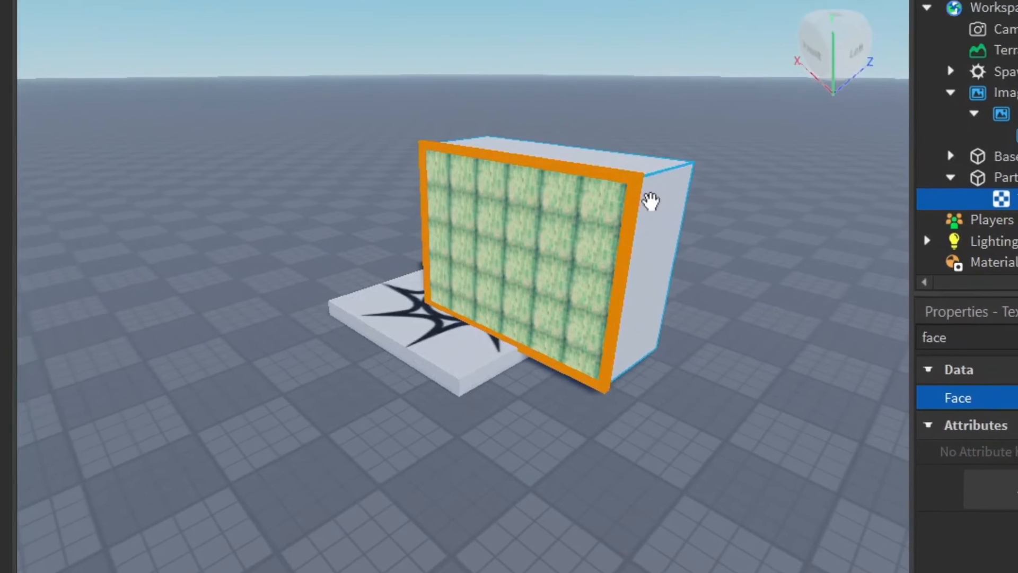
- Scale the tiled block part into a much taller and wider wall
{"action": "left_click", "coordinate": [499, 125]}
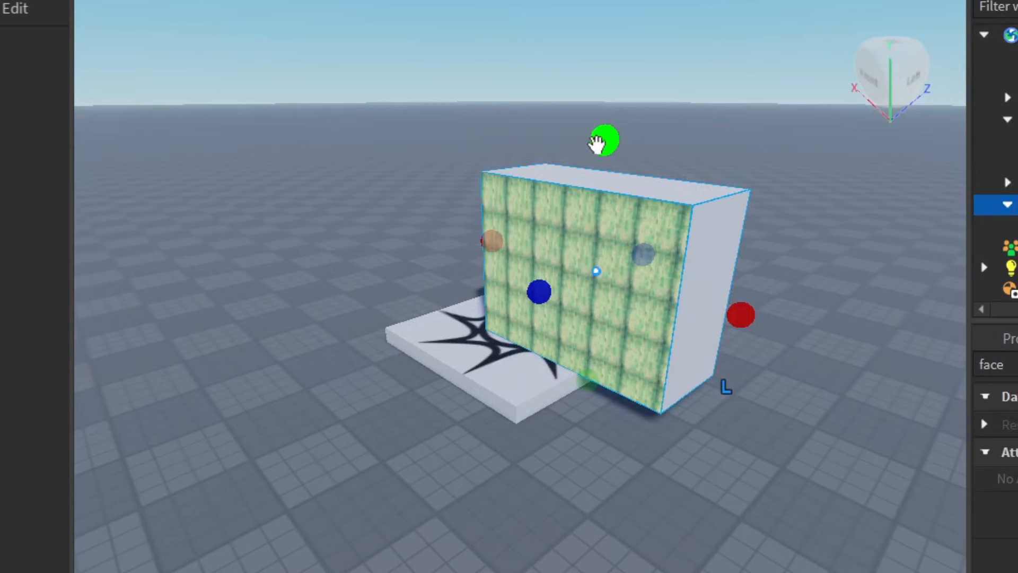
{"action": "scroll", "coordinate": [590, 42], "scroll_direction": "down", "scroll_amount": 3}
{"action": "left_click_drag", "start_coordinate": [635, 200], "coordinate": [654, 9]}
{"action": "left_click_drag", "start_coordinate": [742, 244], "coordinate": [965, 294]}
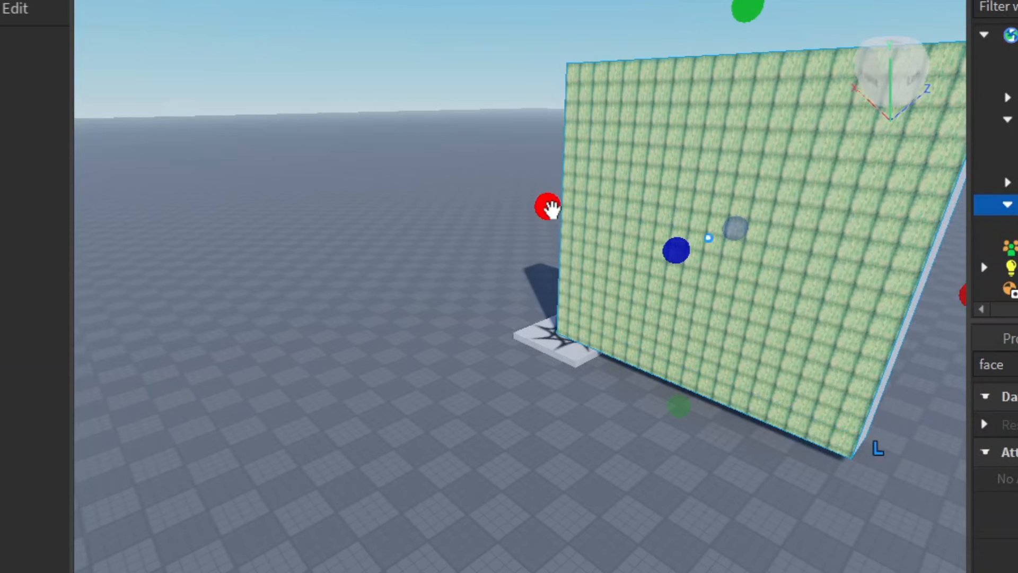
{"action": "mouse_move", "coordinate": [538, 204]}
{"action": "left_mouse_down"}
{"action": "mouse_move", "coordinate": [213, 86]}
{"action": "mouse_move", "coordinate": [437, 180]}
{"action": "mouse_move", "coordinate": [524, 201]}
{"action": "left_mouse_up"}
{"action": "left_click_drag", "start_coordinate": [962, 291], "coordinate": [739, 237]}
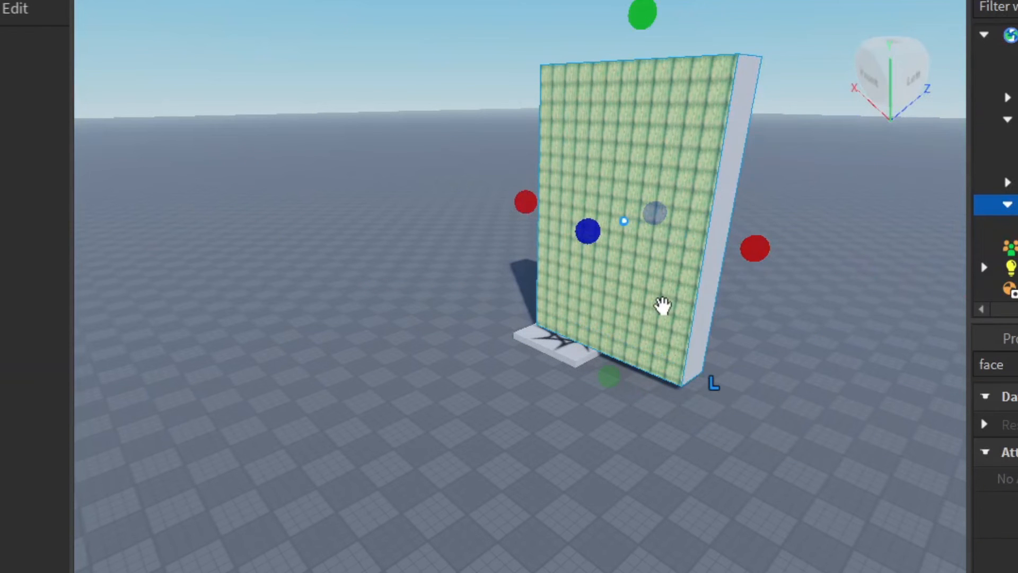
- Switch to the browser and search Pixabay for dog photos
{"action": "key", "text": "alt+Tab"}
{"action": "key", "text": "alt+Tab"}
{"action": "key", "text": "alt+Tab"}
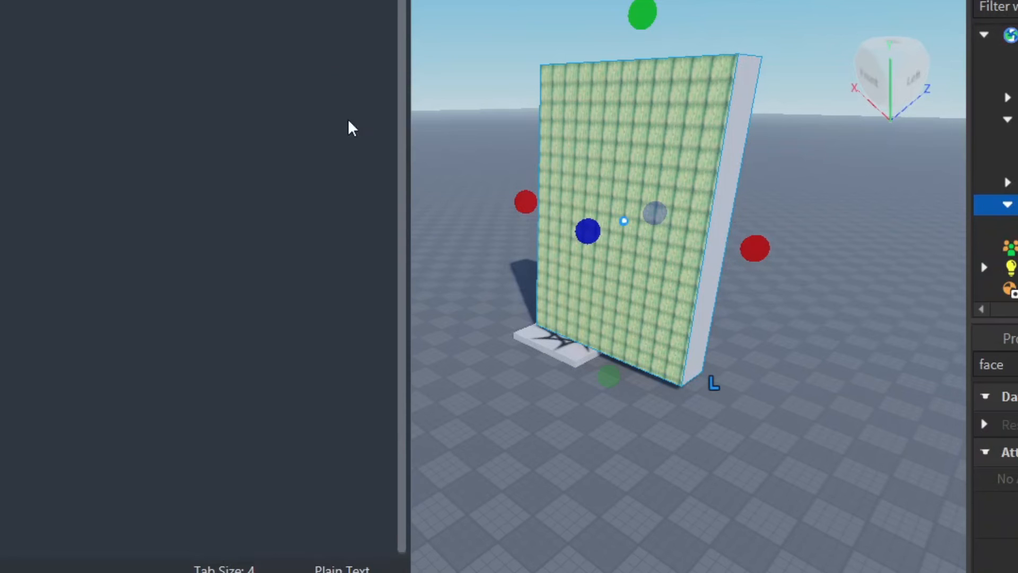
{"action": "key", "text": "alt+Tab"}
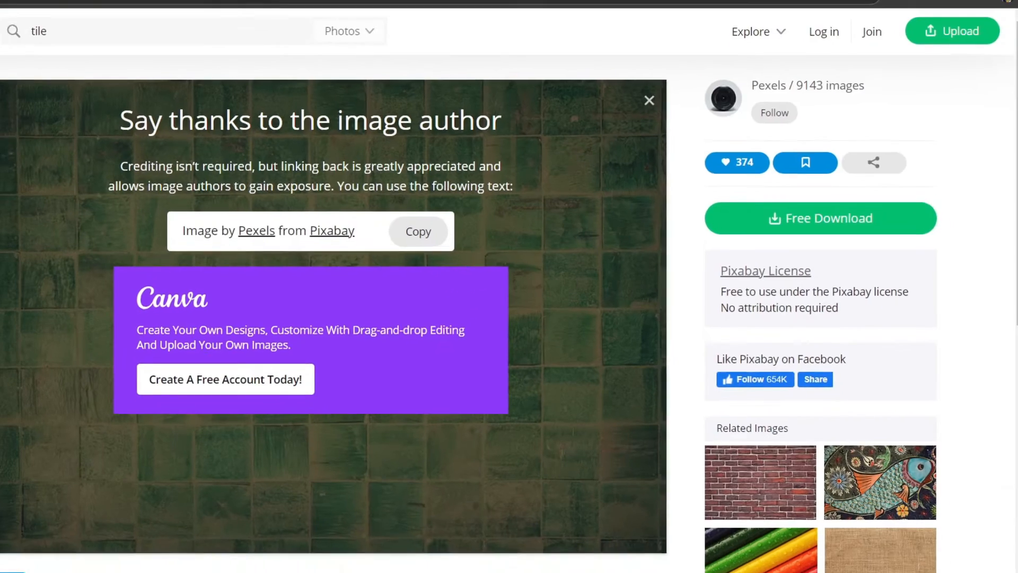
{"action": "triple_click", "coordinate": [194, 67]}
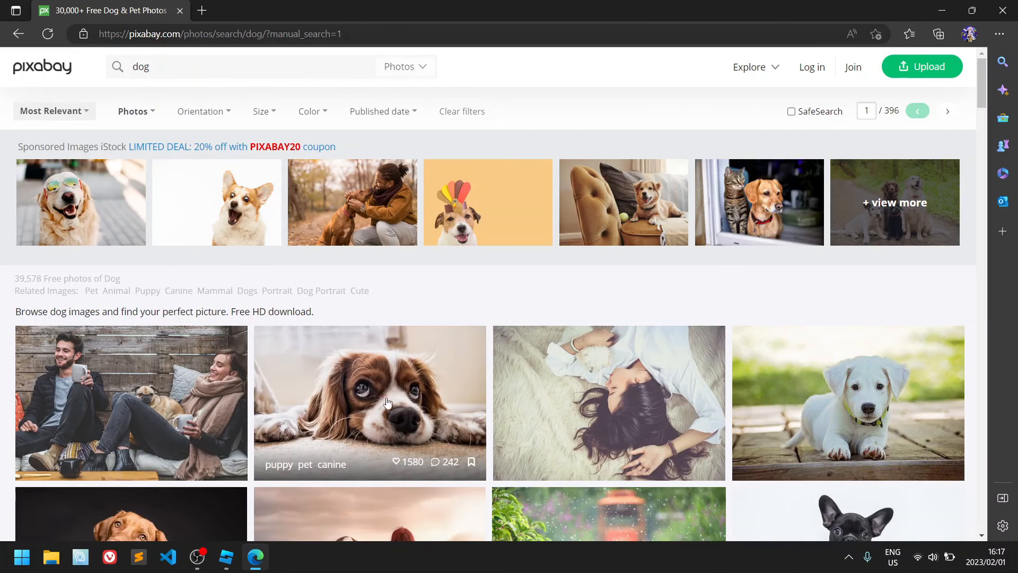
- Download the photo of the brown and white puppy lying down as a 640×426 JPG and switch back to Roblox Studio
{"action": "left_click", "coordinate": [325, 411]}
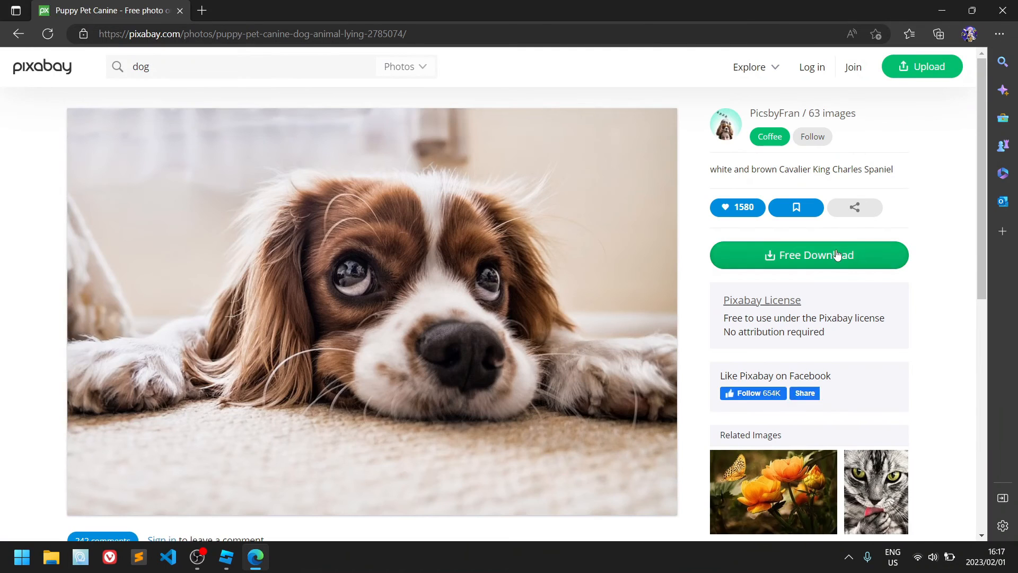
{"action": "left_click", "coordinate": [841, 256]}
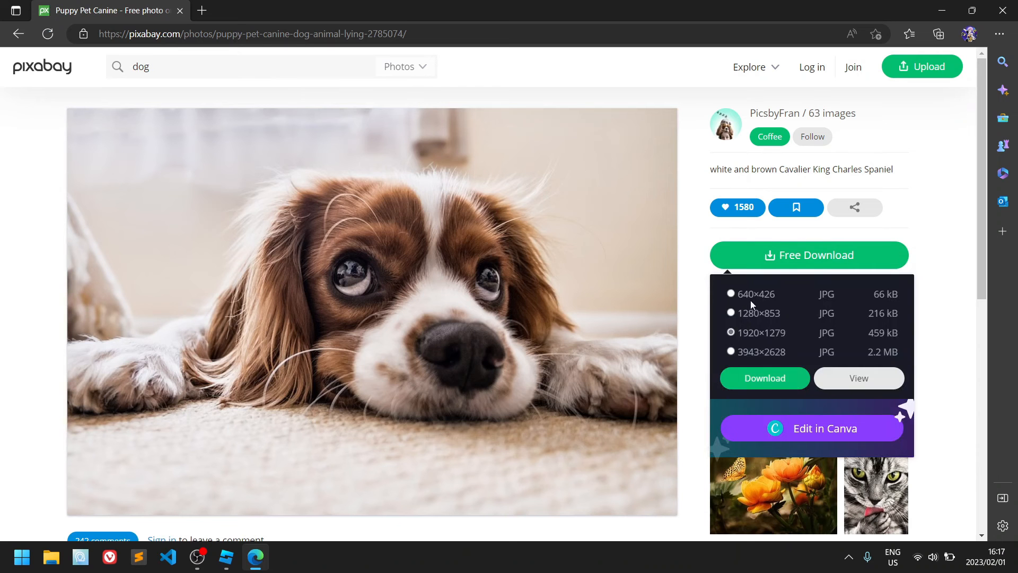
{"action": "left_click", "coordinate": [763, 378]}
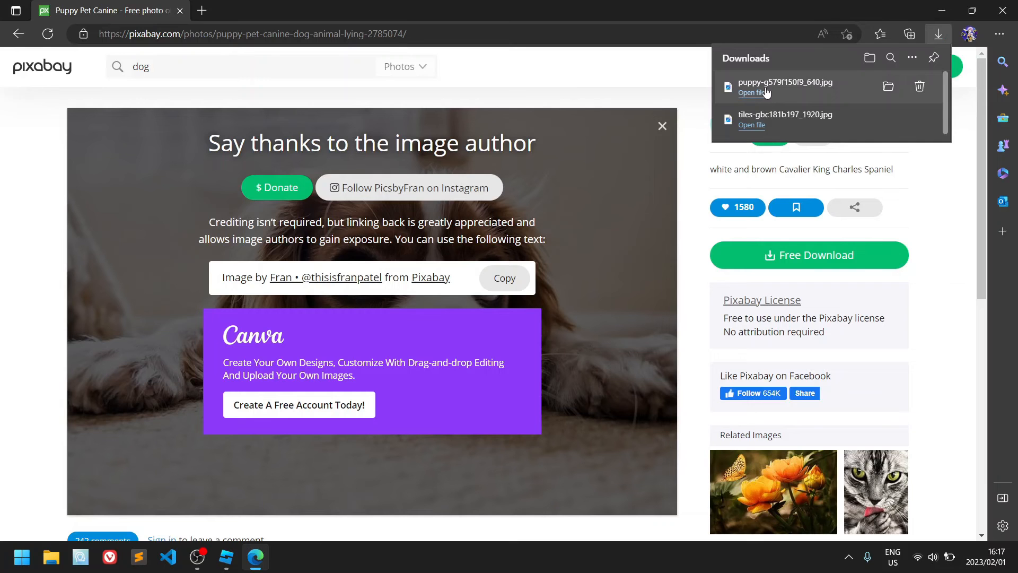
{"action": "key", "text": "alt+Tab"}
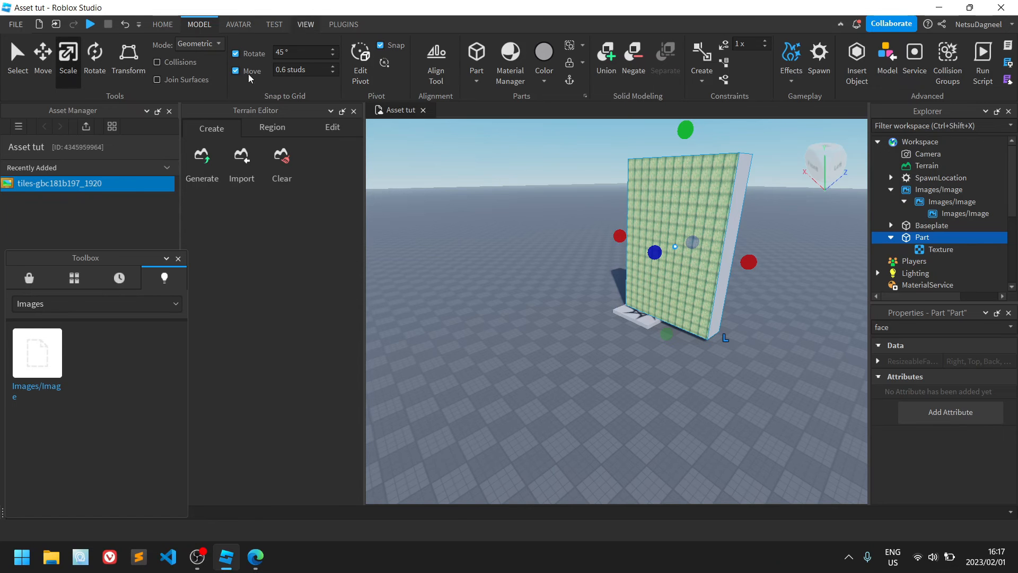
- Import the image puppy-g579f150f9_640.jpg from Downloads as a game asset and close the import report
{"action": "left_click", "coordinate": [87, 127]}
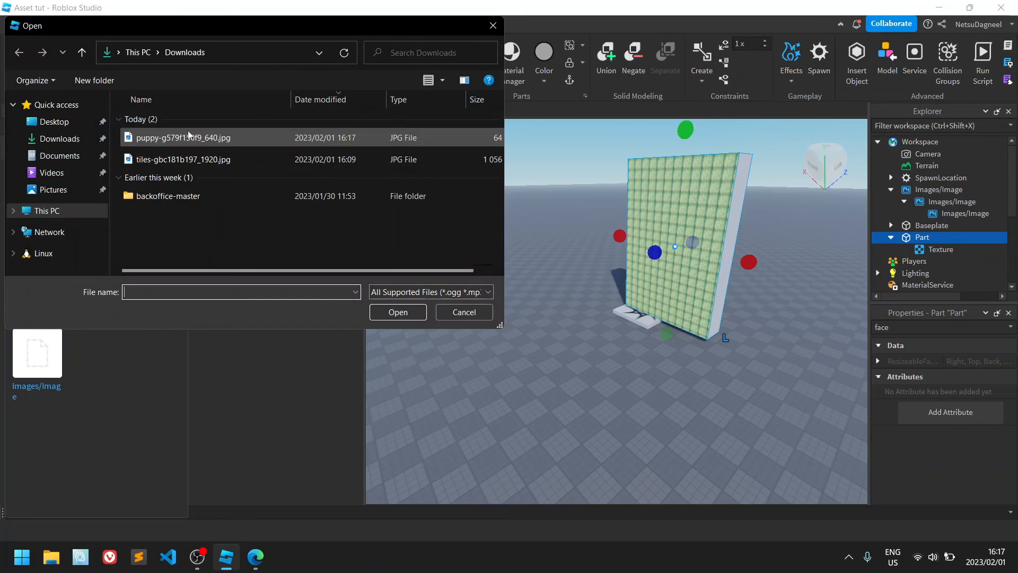
{"action": "left_click", "coordinate": [223, 139]}
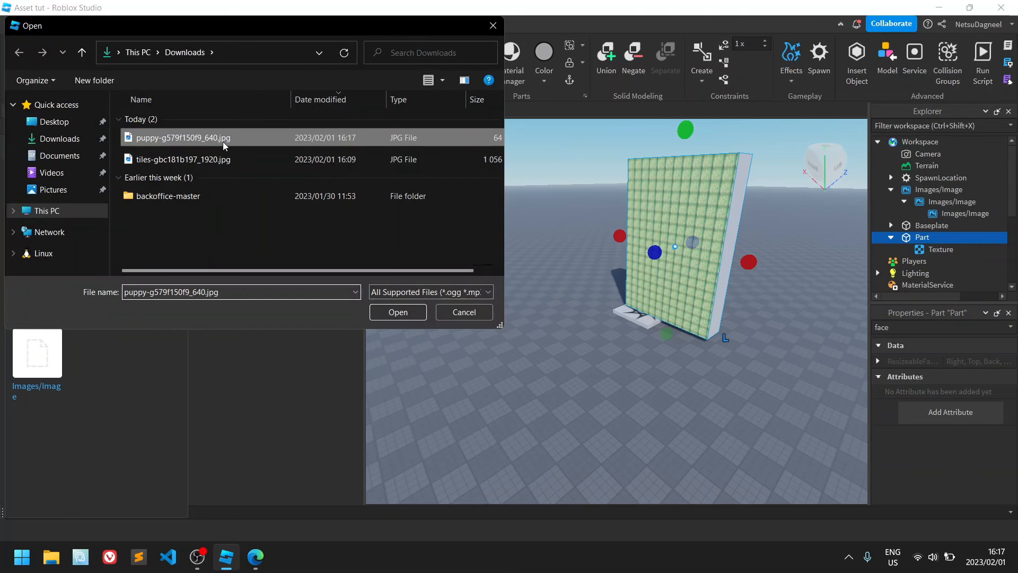
{"action": "left_click", "coordinate": [395, 317]}
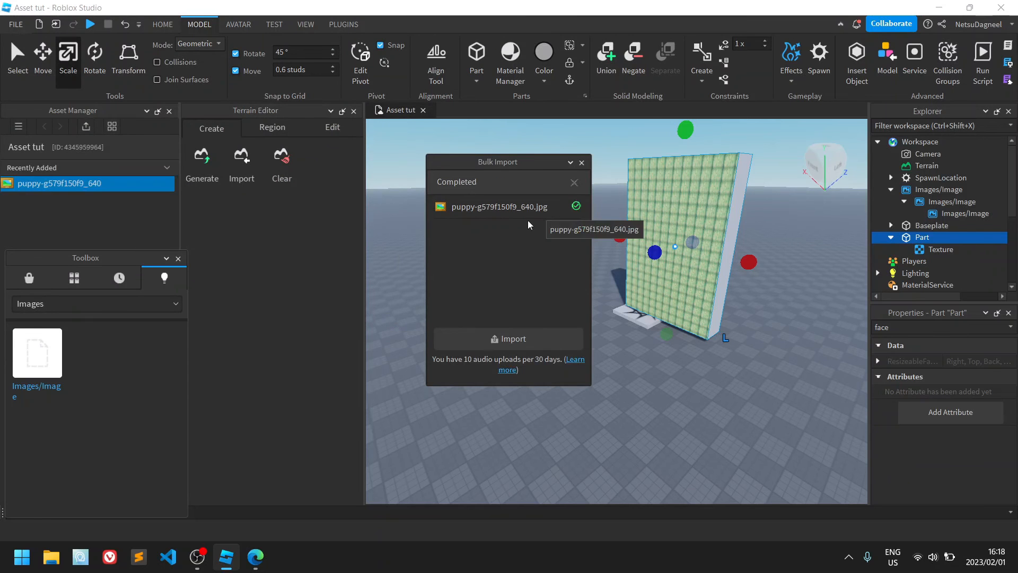
{"action": "left_click", "coordinate": [582, 162]}
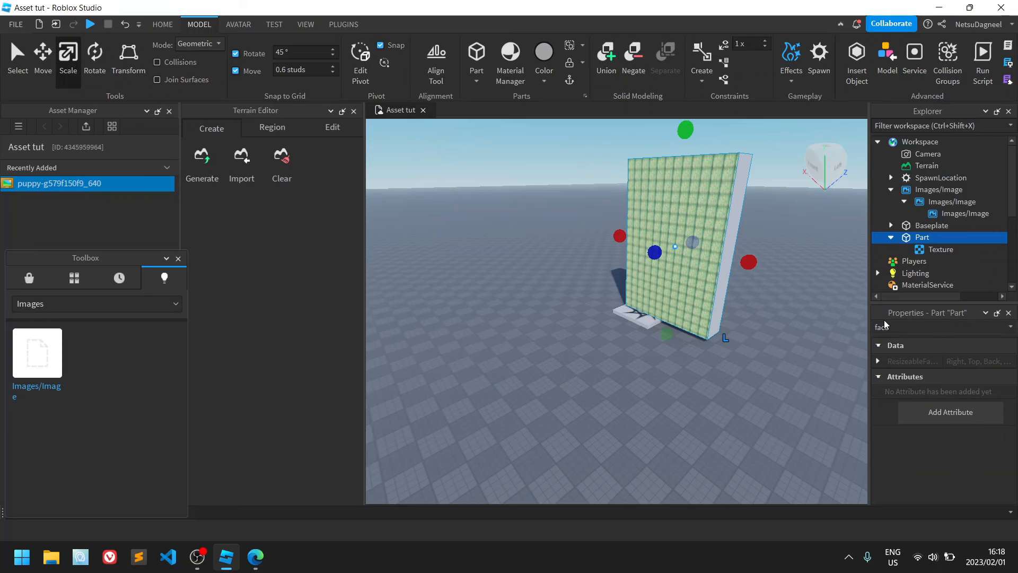
- Change the image of the part's Texture object to puppy-g579f150f9_640, filtering its properties for "tex"
{"action": "left_click", "coordinate": [942, 249]}
{"action": "left_click", "coordinate": [954, 361]}
{"action": "double_click", "coordinate": [949, 327]}
{"action": "type", "text": "tex"}
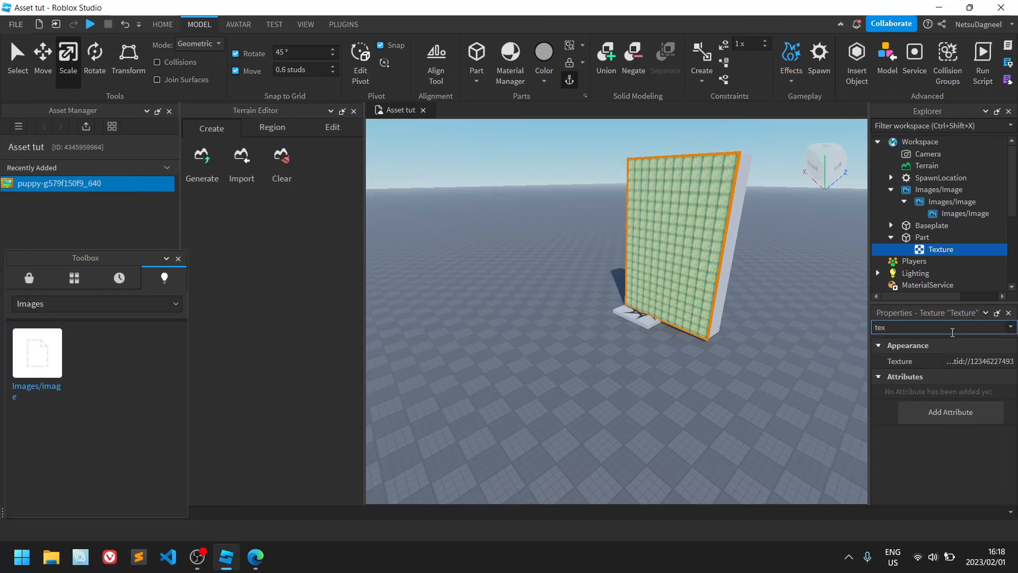
{"action": "left_click", "coordinate": [967, 362]}
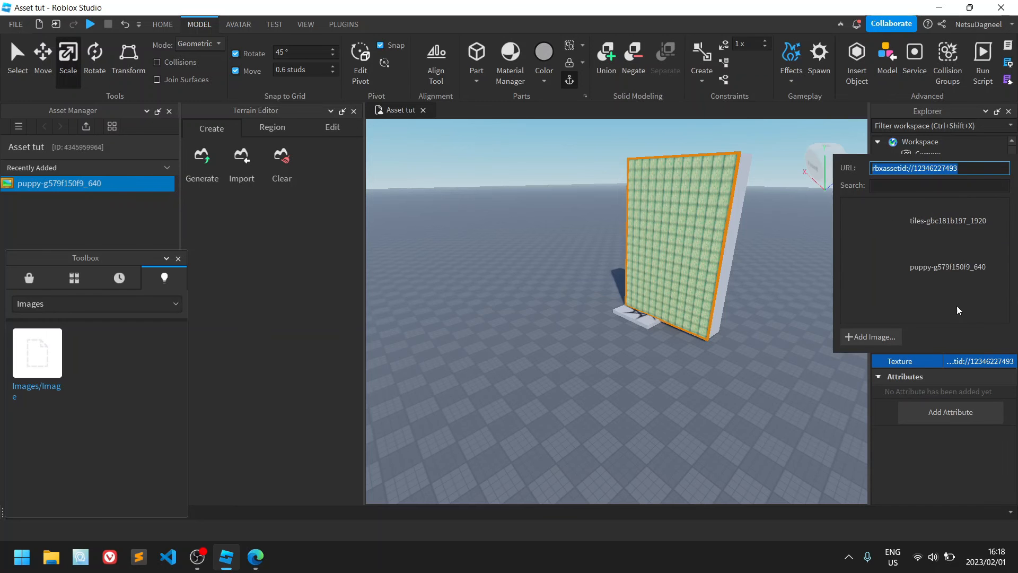
{"action": "left_click", "coordinate": [948, 267]}
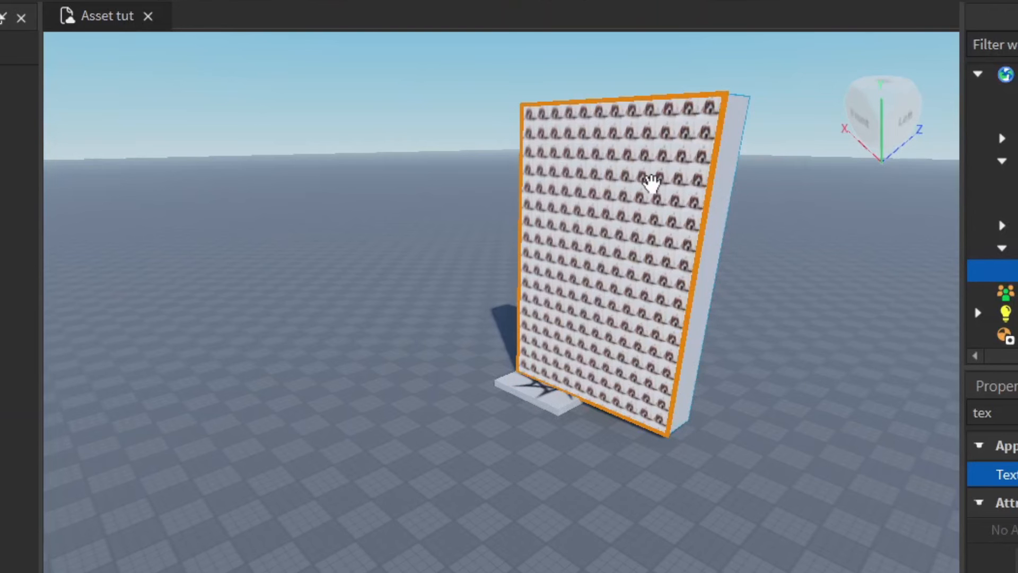
- Examine the repeating puppy texture on the wall from close up and from above
{"action": "left_click", "coordinate": [646, 250]}
{"action": "key", "text": "w"}
{"action": "key", "text": "d"}
{"action": "key", "text": "w"}
{"action": "key", "text": "a"}
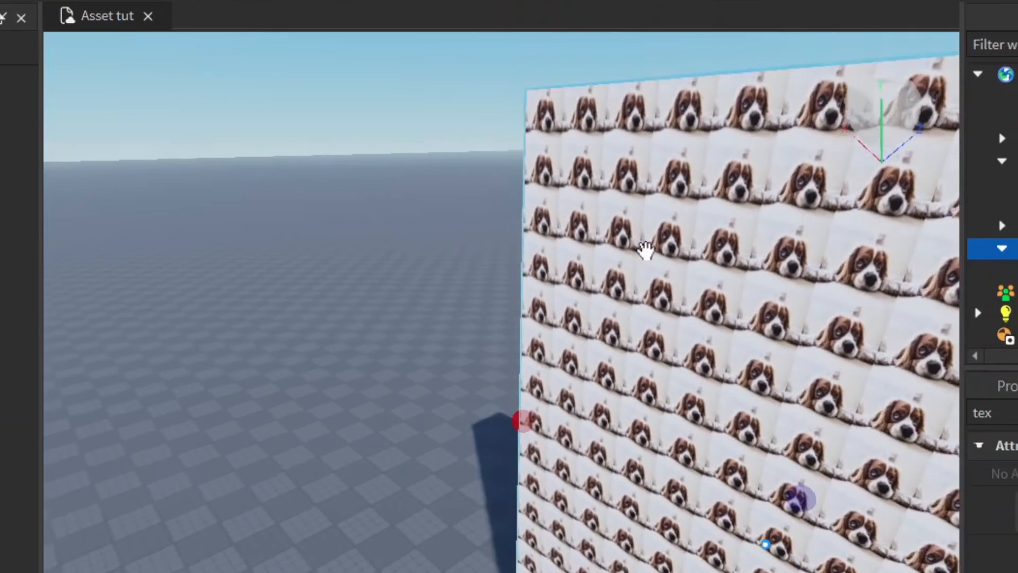
{"action": "key", "text": "d"}
{"action": "key", "text": "s"}
{"action": "key", "text": "e"}
{"action": "key", "text": "s"}
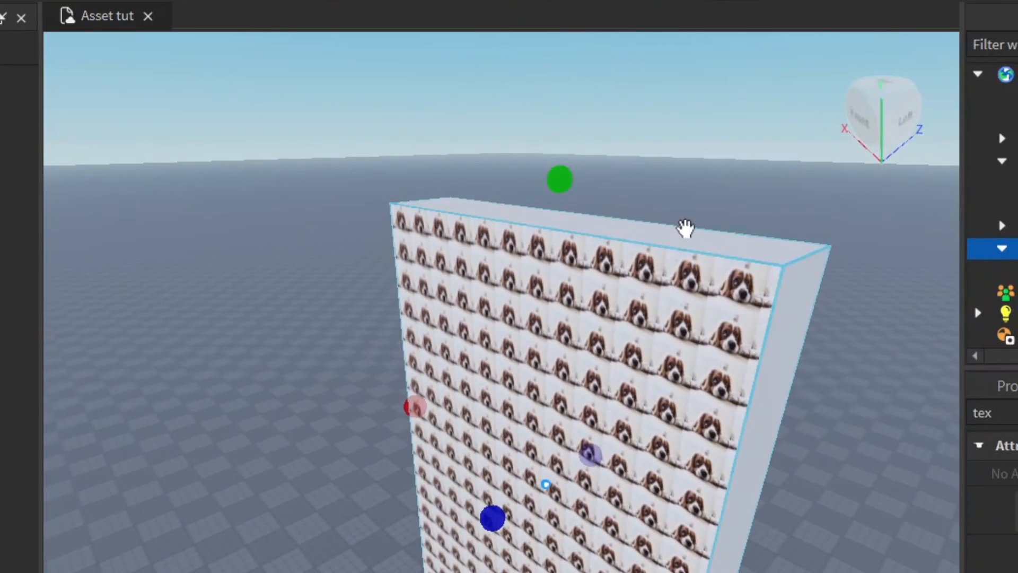
{"action": "key", "text": "w"}
- Face the wall from the front and scale it slightly narrower and considerably shorter
{"action": "left_click", "coordinate": [858, 114]}
{"action": "key", "text": "d"}
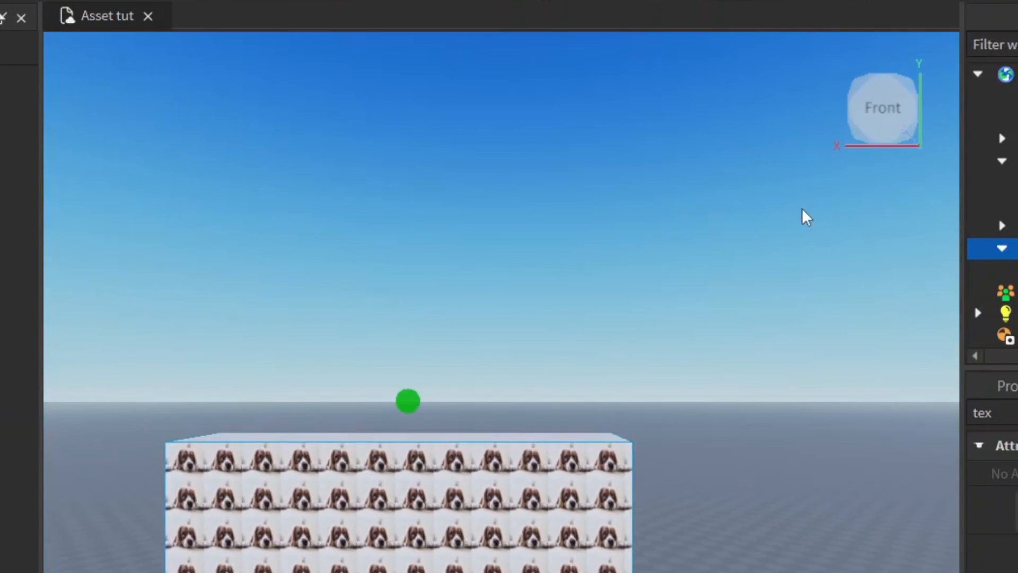
{"action": "key", "text": "q"}
{"action": "key", "text": "w"}
{"action": "key", "text": "q"}
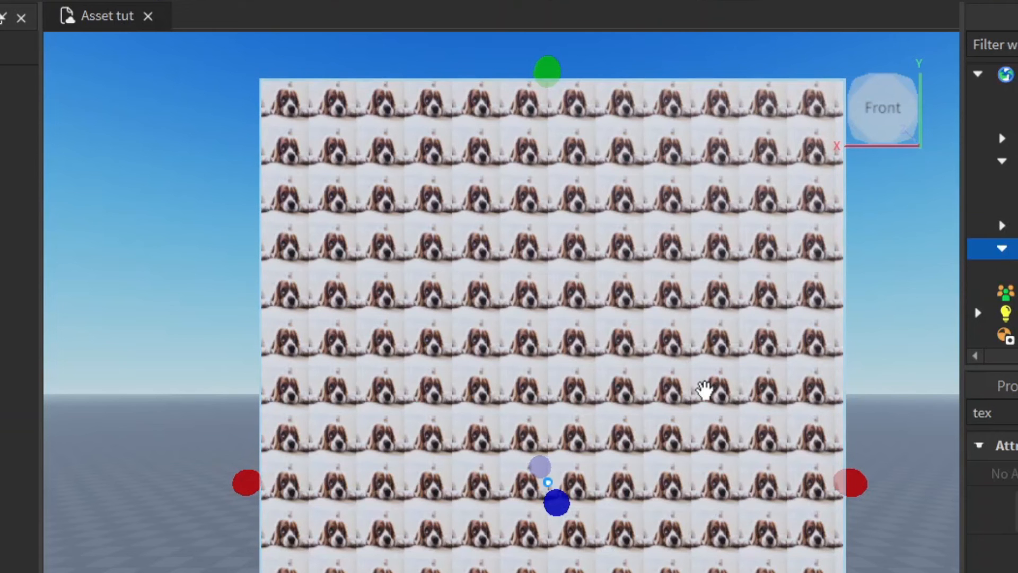
{"action": "left_click_drag", "start_coordinate": [245, 494], "coordinate": [339, 481]}
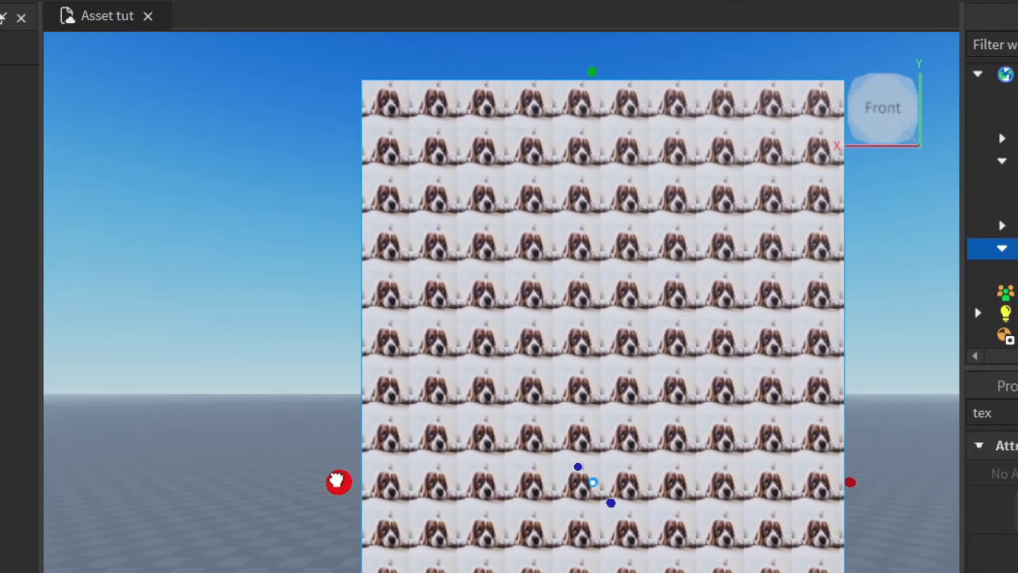
{"action": "left_click_drag", "start_coordinate": [593, 71], "coordinate": [568, 371]}
{"action": "key", "text": "e"}
{"action": "key", "text": "q"}
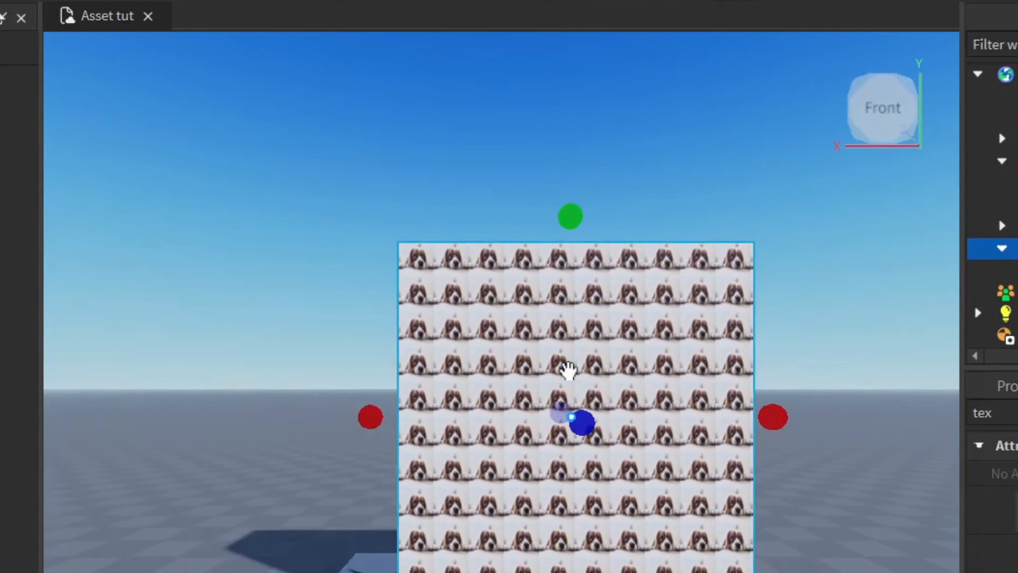
- Delete the Texture object with the repeating puppy image from the part
{"action": "key", "text": "w"}
{"action": "key", "text": "d"}
{"action": "key", "text": "s"}
{"action": "key", "text": "a"}
{"action": "key", "text": "d"}
{"action": "key", "text": "a"}
{"action": "key", "text": "d"}
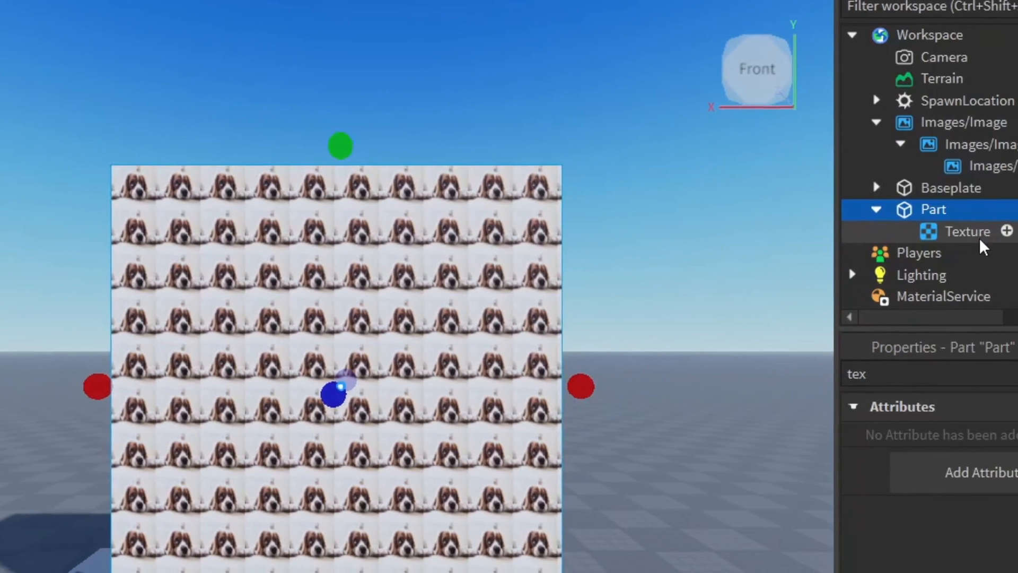
{"action": "left_click", "coordinate": [981, 241]}
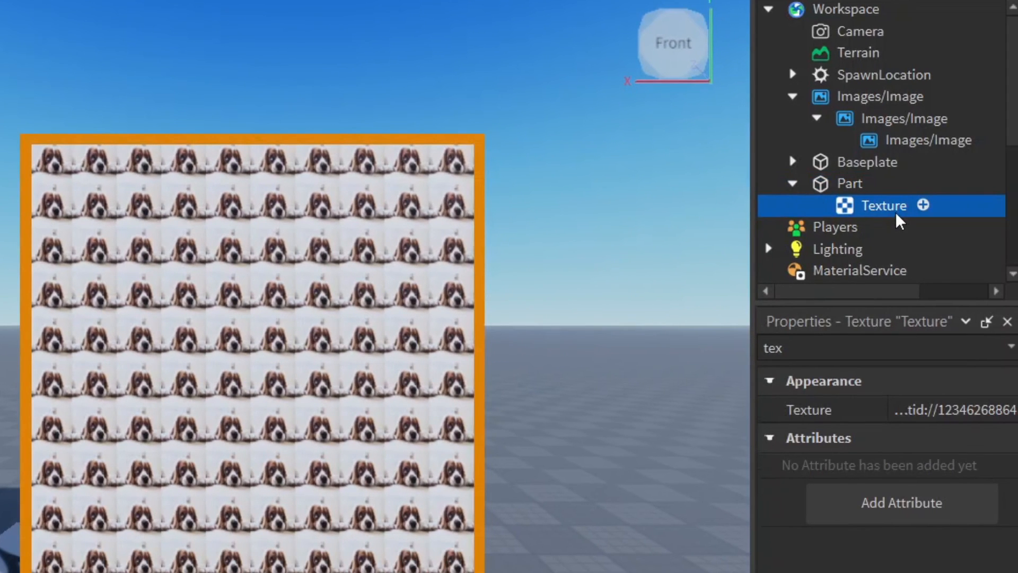
{"action": "key", "text": "Delete"}
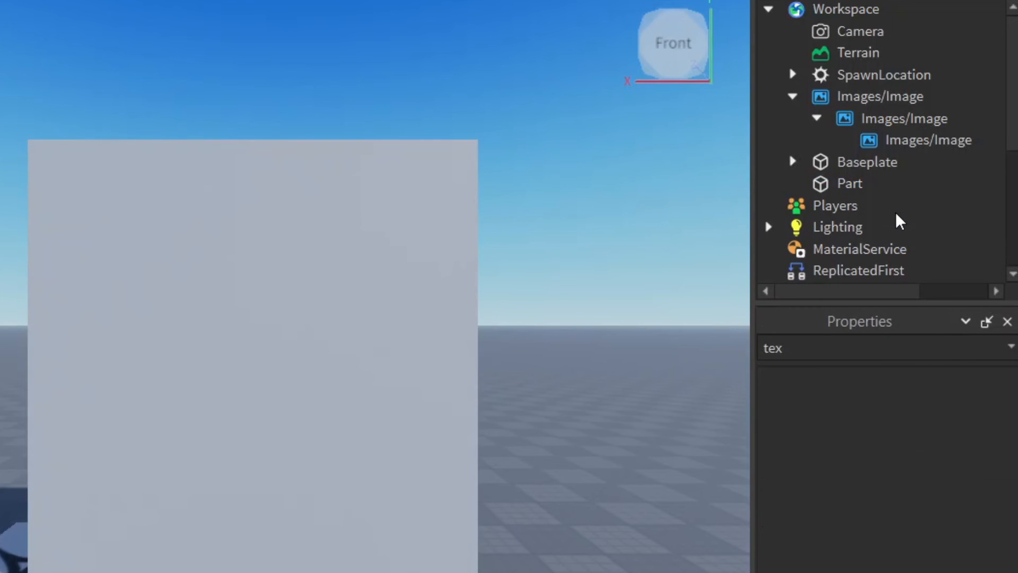
- Insert a Decal into the part and set its image to puppy-g579f150f9_640
{"action": "left_click", "coordinate": [202, 205]}
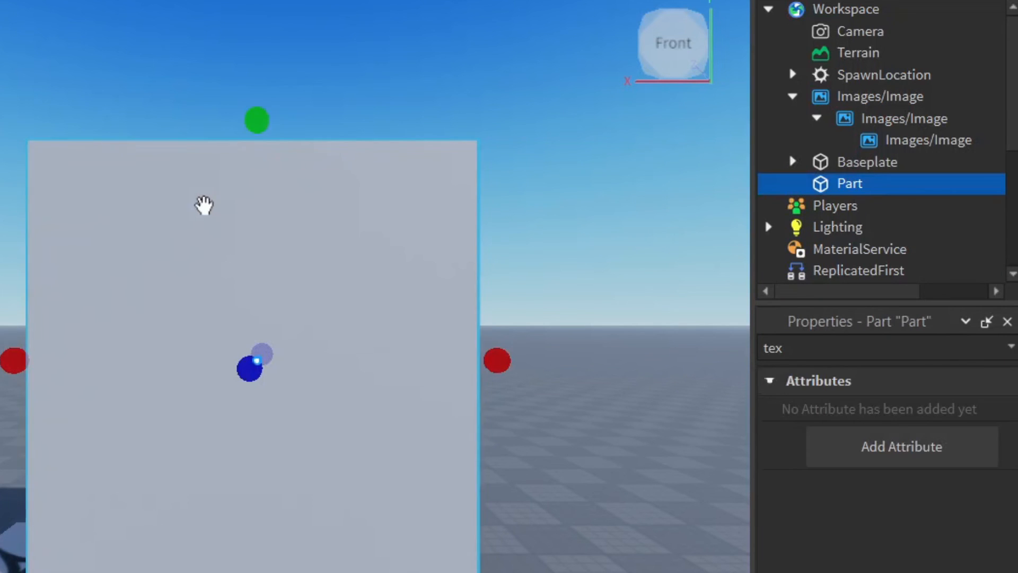
{"action": "left_click", "coordinate": [879, 183]}
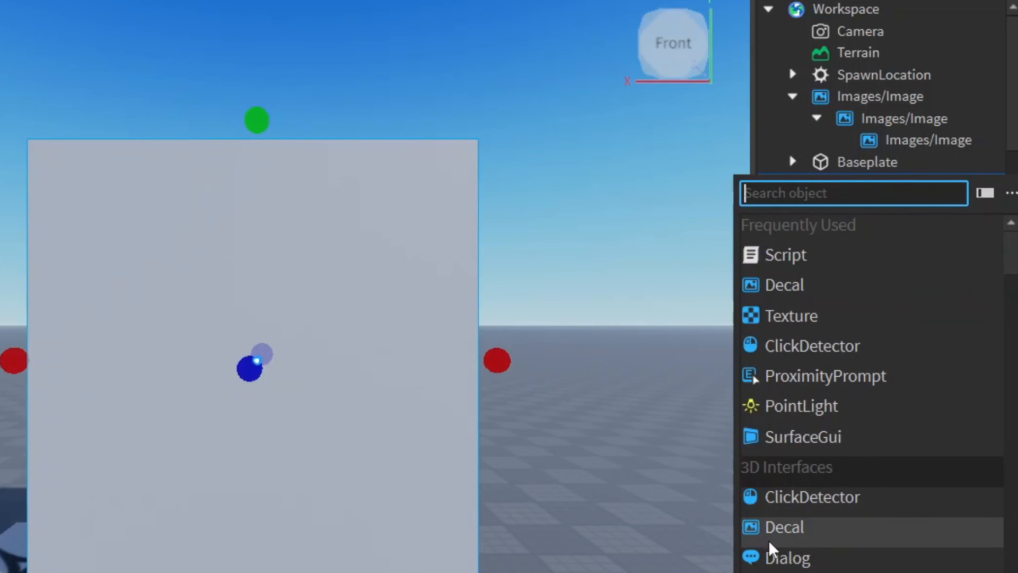
{"action": "left_click", "coordinate": [806, 539]}
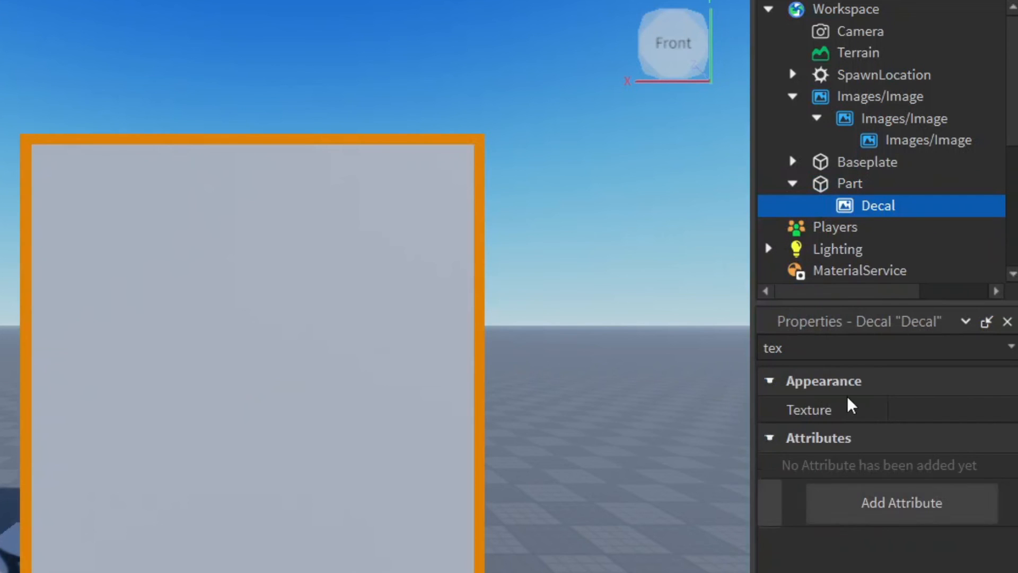
{"action": "left_click", "coordinate": [894, 409]}
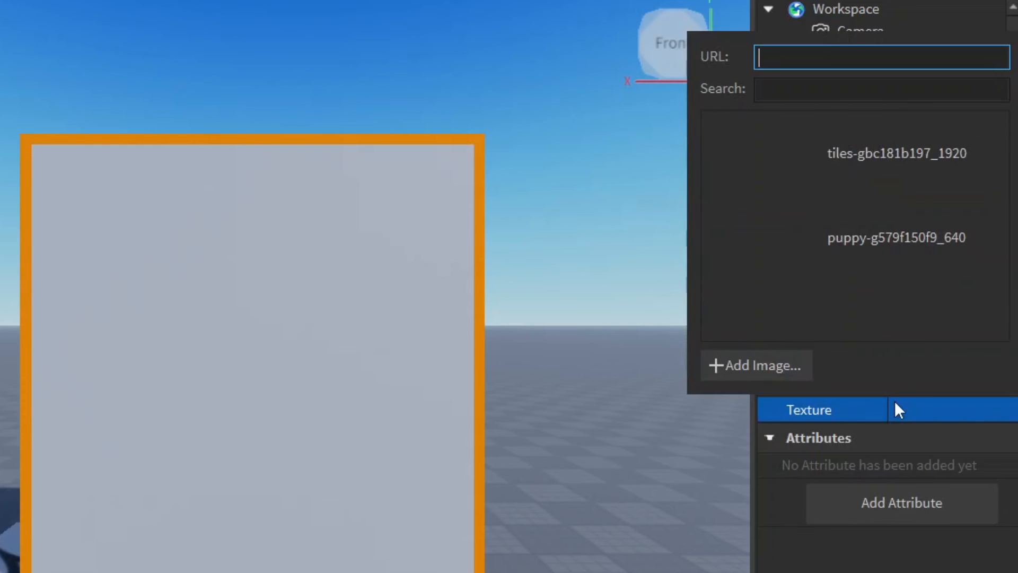
{"action": "left_click", "coordinate": [873, 224]}
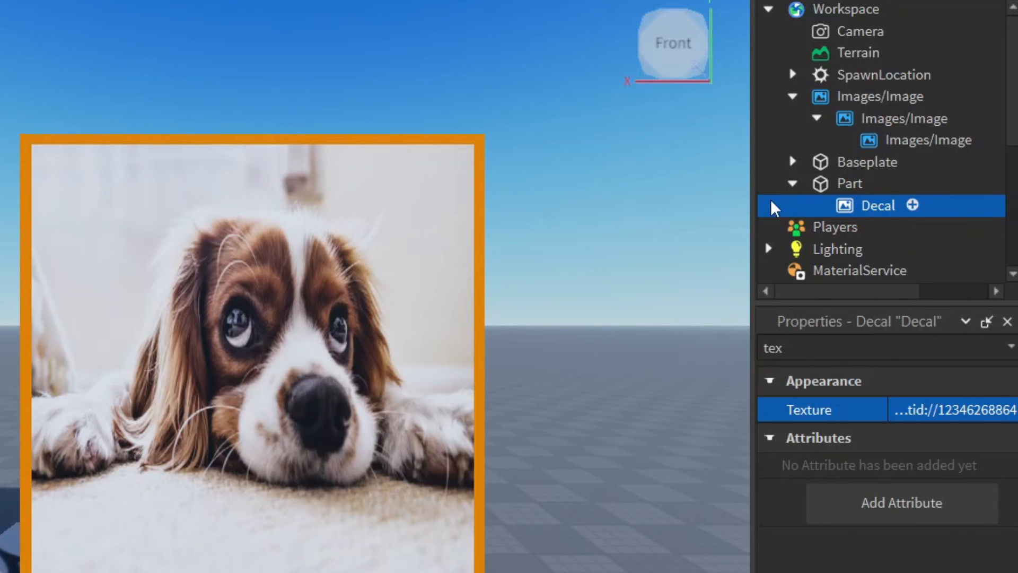
- Rescale the part's width and height to fit the puppy decal, ending slightly wider than before at the same height
{"action": "left_click", "coordinate": [811, 183]}
{"action": "left_click_drag", "start_coordinate": [497, 357], "coordinate": [701, 366]}
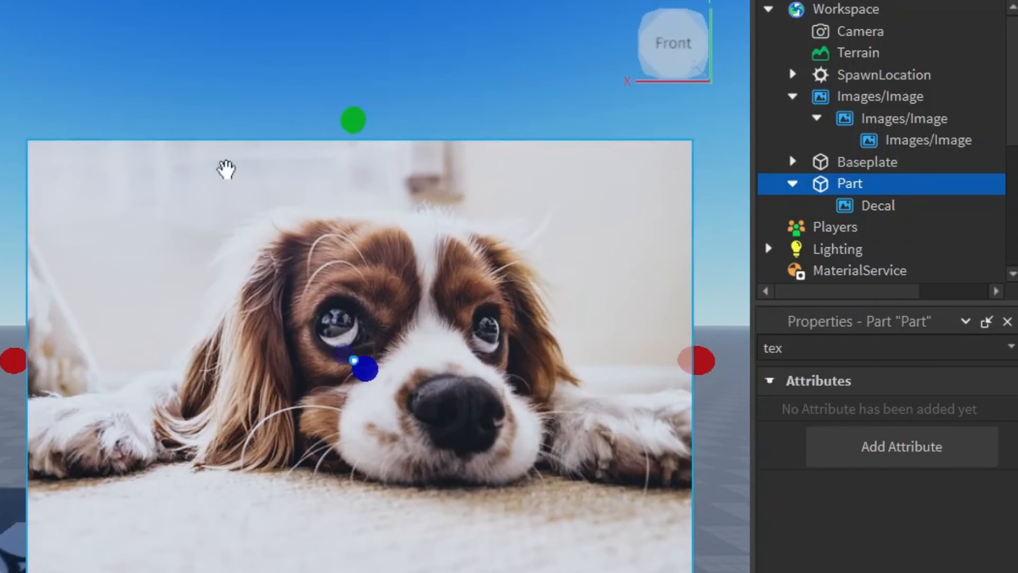
{"action": "left_click_drag", "start_coordinate": [355, 115], "coordinate": [352, 146]}
{"action": "left_click_drag", "start_coordinate": [704, 369], "coordinate": [545, 384]}
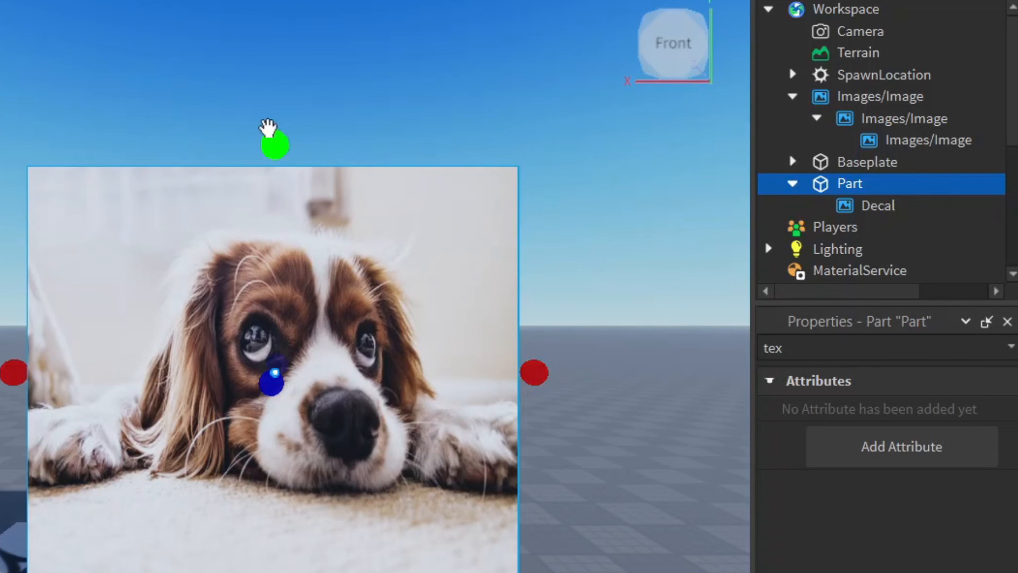
{"action": "left_click_drag", "start_coordinate": [283, 149], "coordinate": [276, 181]}
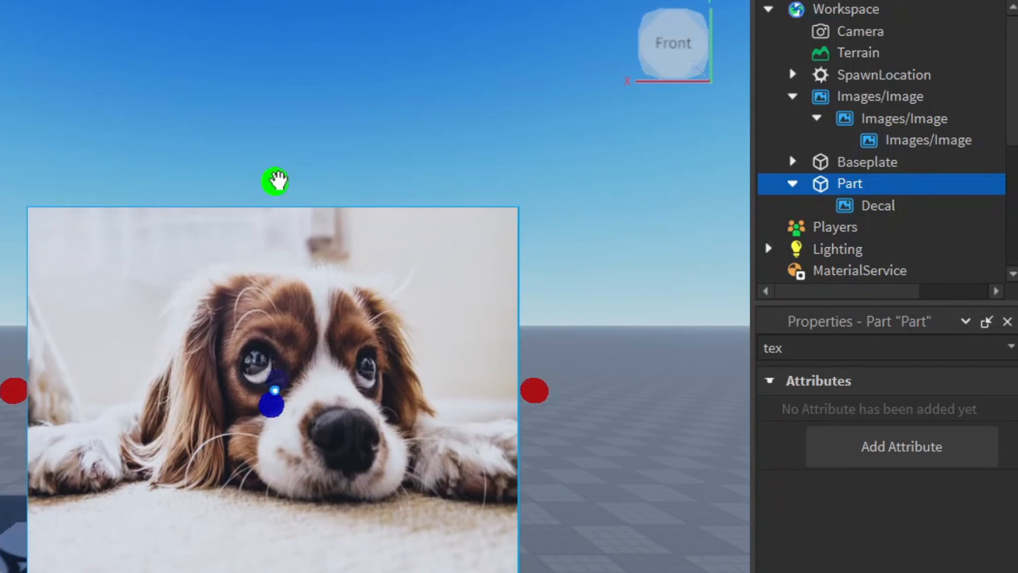
{"action": "left_click_drag", "start_coordinate": [275, 179], "coordinate": [275, 118]}
{"action": "mouse_move", "coordinate": [532, 358]}
{"action": "left_mouse_down"}
{"action": "mouse_move", "coordinate": [591, 345]}
{"action": "mouse_move", "coordinate": [542, 353]}
{"action": "left_mouse_up"}
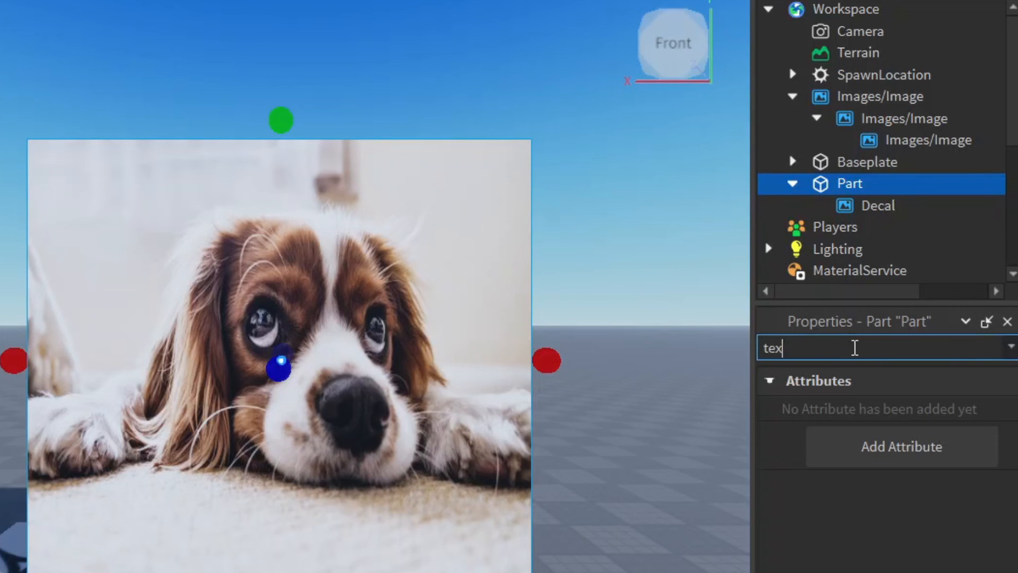
- Filter the decal's properties for "colo" and open the colour picker of Color3
{"action": "left_click", "coordinate": [880, 211]}
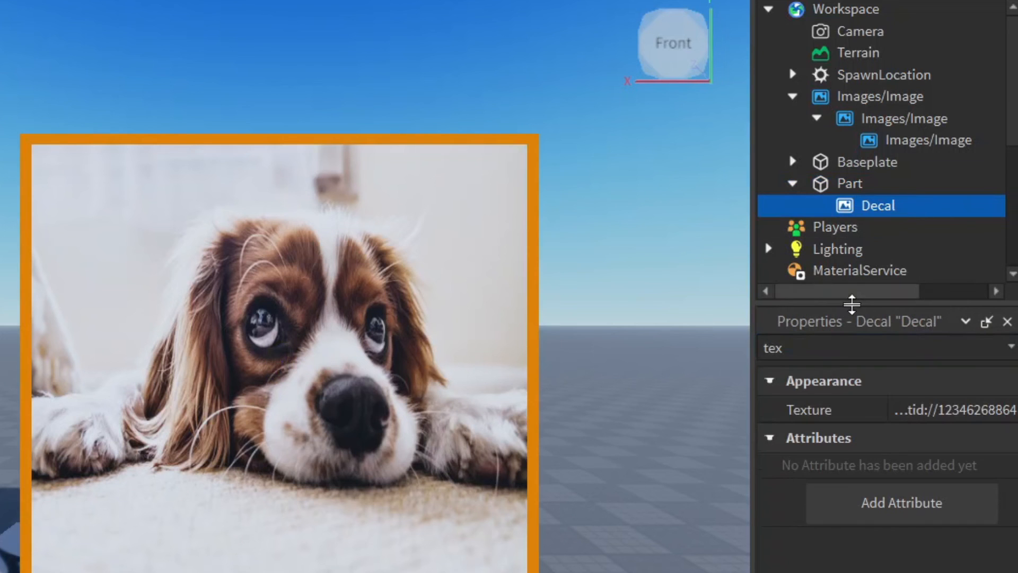
{"action": "left_click", "coordinate": [847, 351]}
{"action": "type", "text": "tin"}
{"action": "key", "text": "BackSpace"}
{"action": "key", "text": "BackSpace"}
{"action": "key", "text": "BackSpace"}
{"action": "type", "text": "colo"}
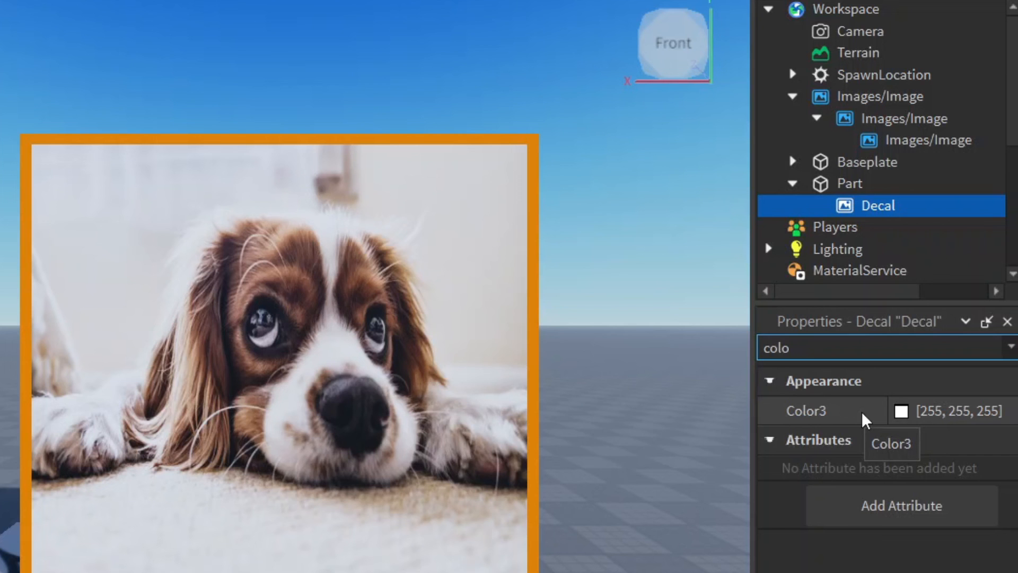
{"action": "left_click", "coordinate": [947, 417]}
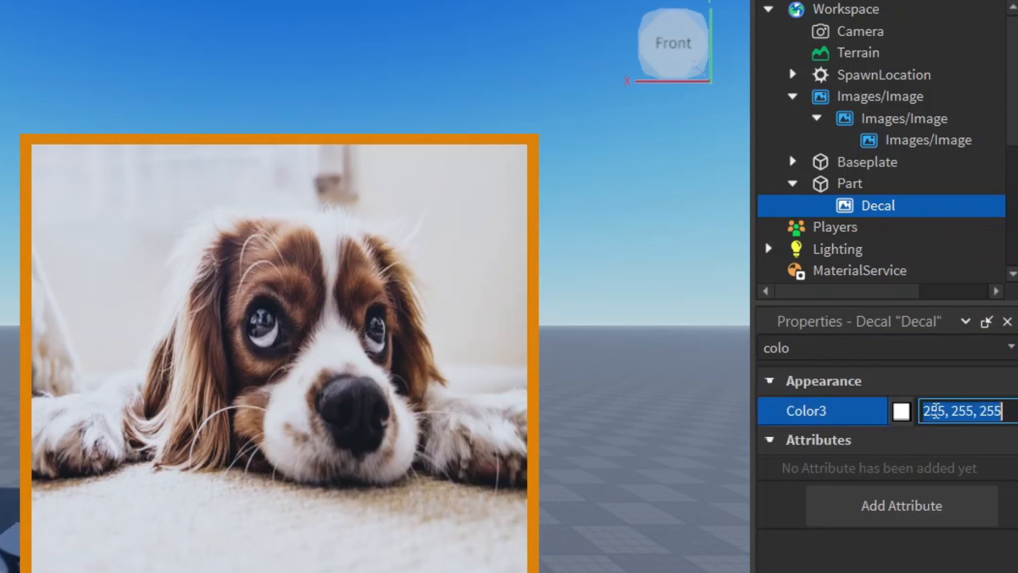
{"action": "left_click", "coordinate": [901, 411]}
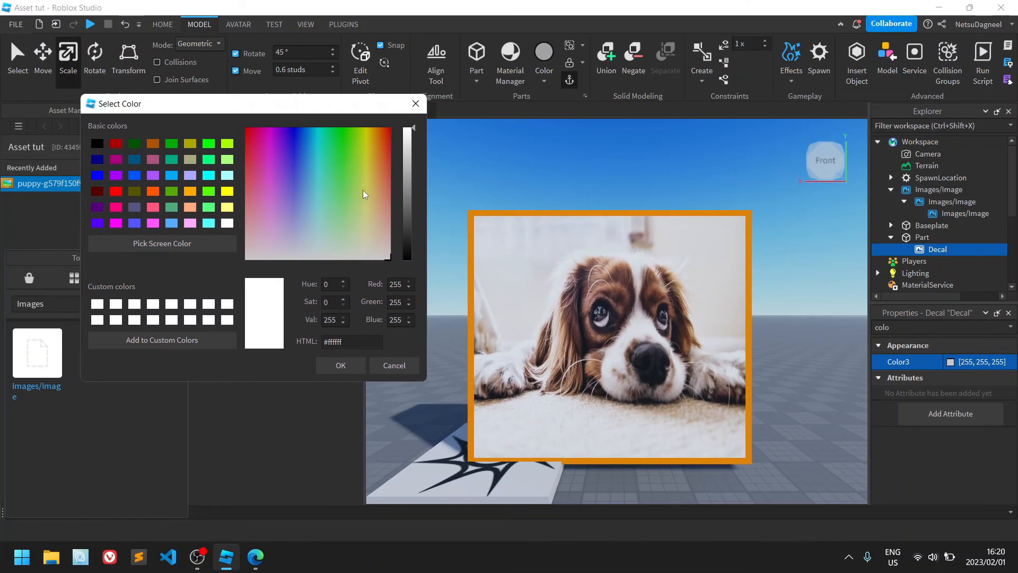
- Try a pink tint of 255, 61, 194 on the decal and return it to white
{"action": "left_click", "coordinate": [346, 195]}
{"action": "left_click_drag", "start_coordinate": [355, 207], "coordinate": [262, 160]}
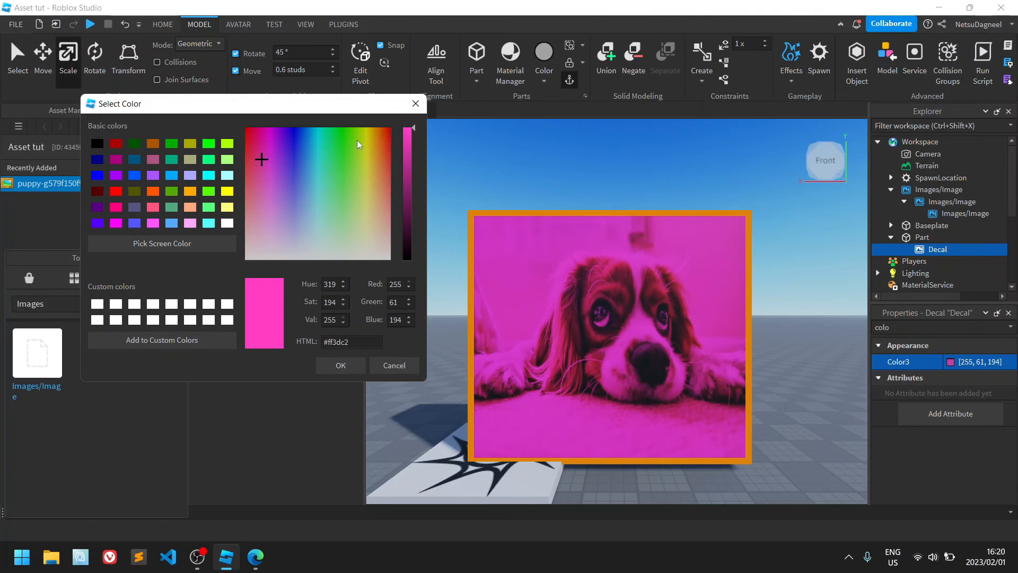
{"action": "mouse_move", "coordinate": [408, 132]}
{"action": "left_mouse_down"}
{"action": "mouse_move", "coordinate": [408, 259]}
{"action": "mouse_move", "coordinate": [408, 128]}
{"action": "left_mouse_up"}
{"action": "left_click_drag", "start_coordinate": [270, 159], "coordinate": [233, 318]}
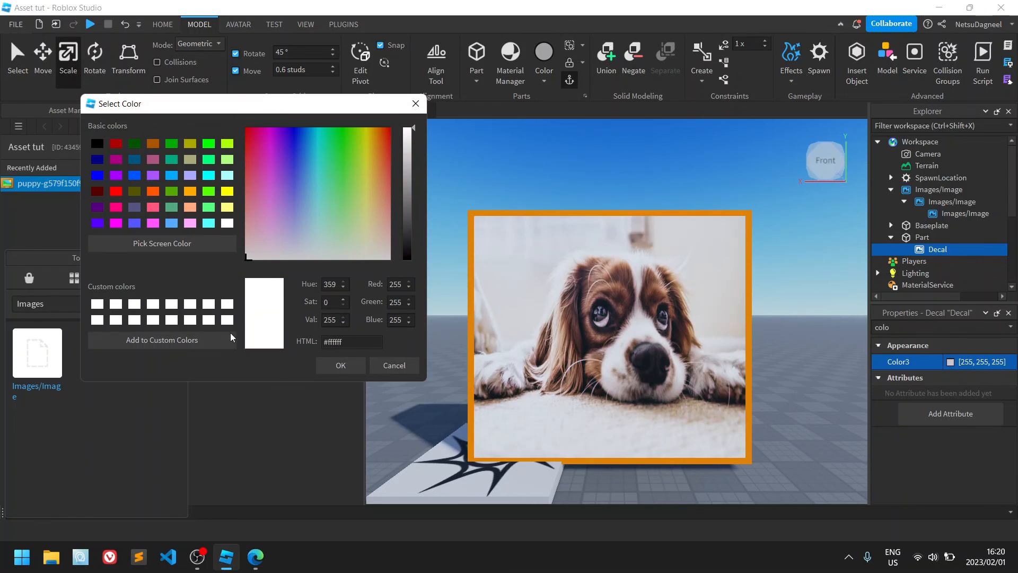
{"action": "left_click_drag", "start_coordinate": [409, 159], "coordinate": [454, 73]}
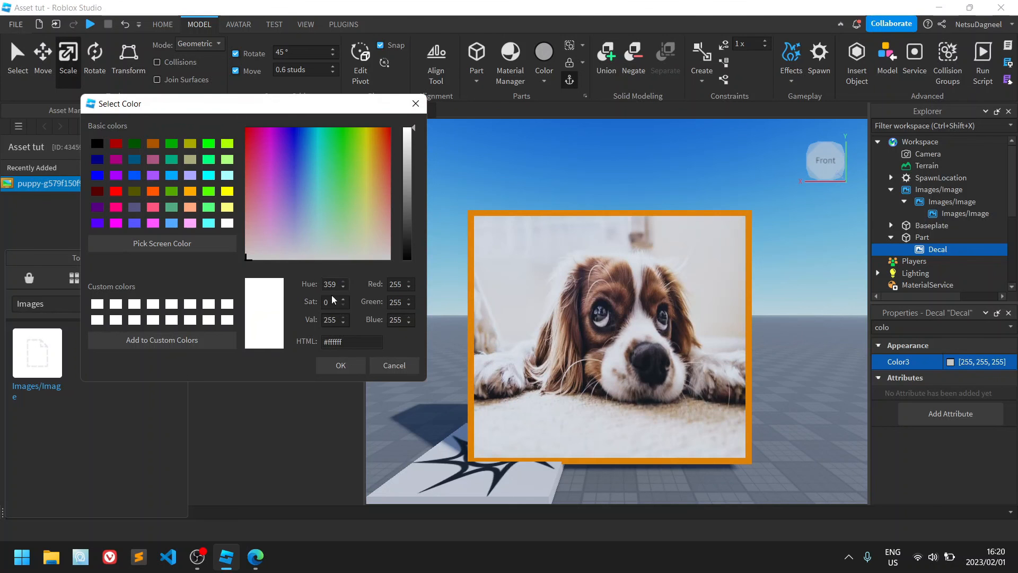
- Tint the decal green with the colour 89, 255, 108 and accept it
{"action": "left_click", "coordinate": [339, 173]}
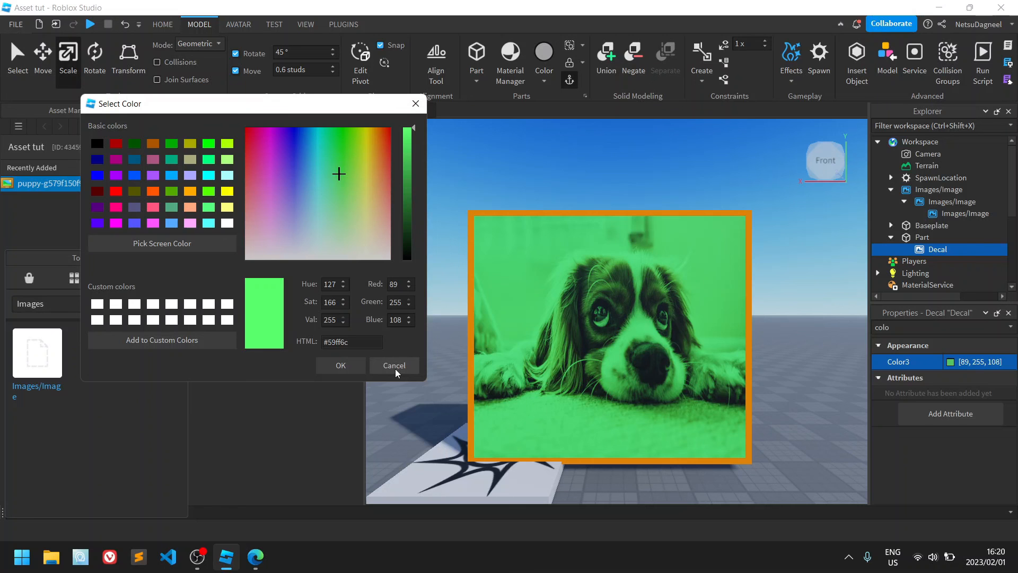
{"action": "left_click", "coordinate": [322, 364]}
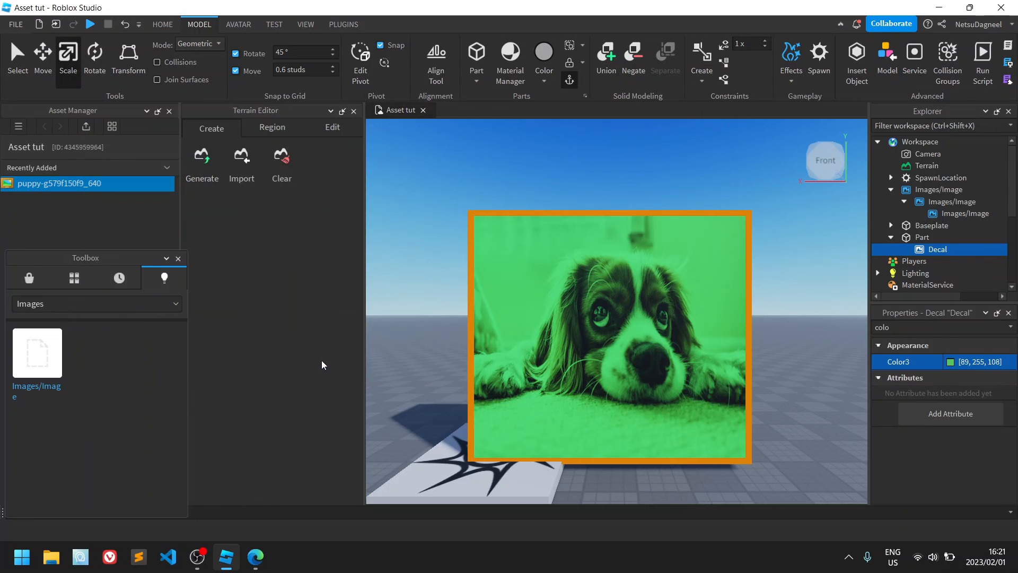